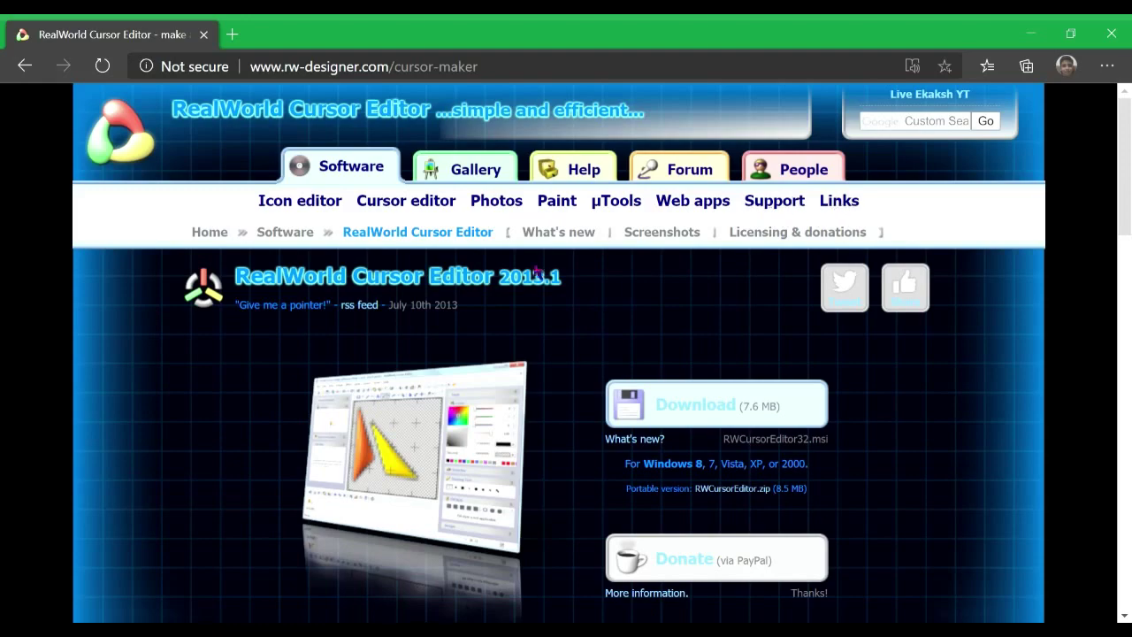
pyautogui.scroll(-7, 716, 335)
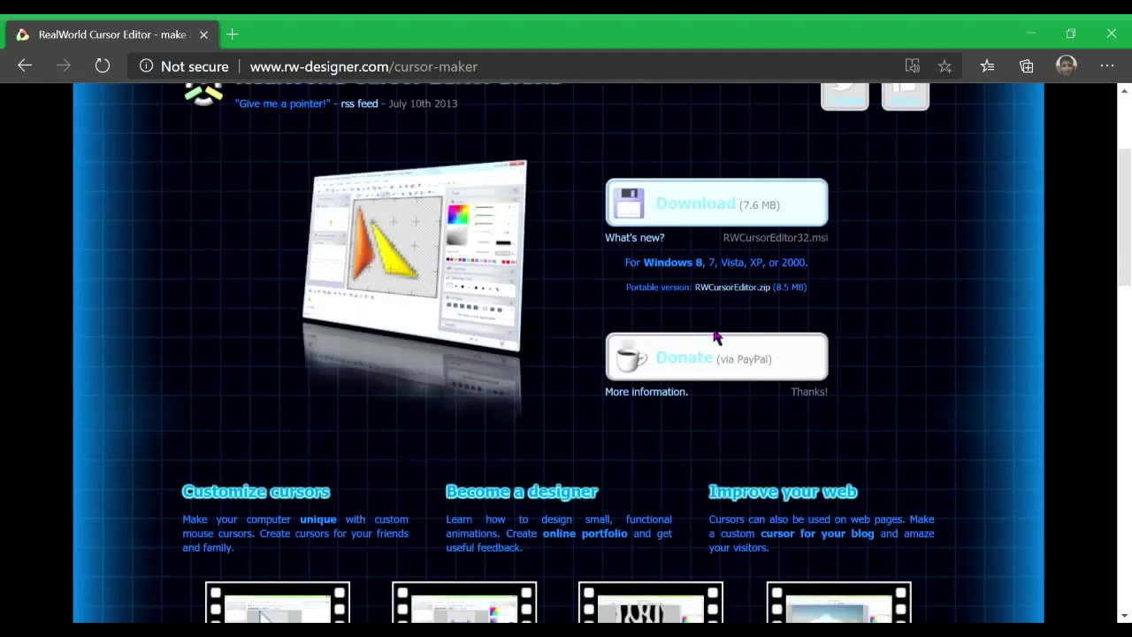
pyautogui.scroll(-4, 716, 335)
pyautogui.scroll(15, 716, 335)
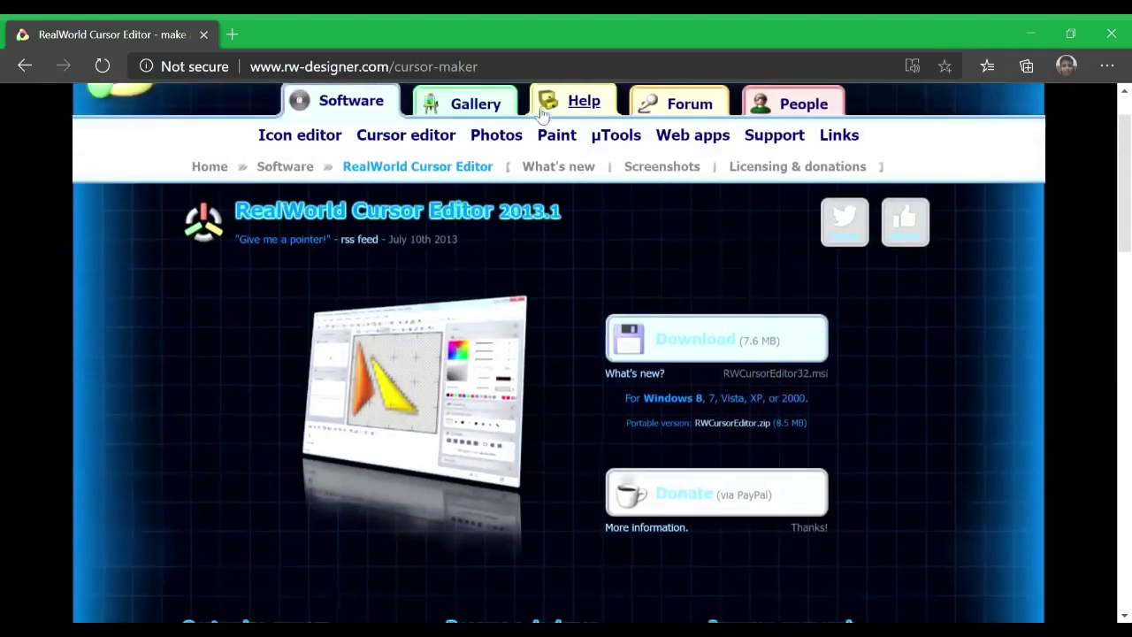
pyautogui.scroll(-1, 551, 156)
pyautogui.scroll(2, 545, 111)
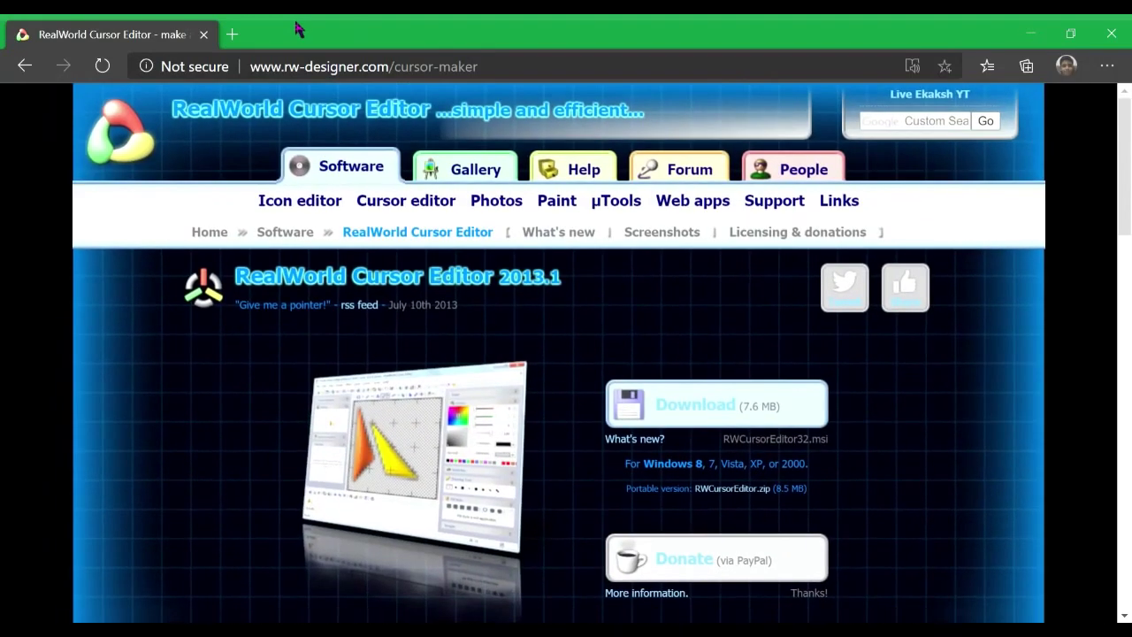
pyautogui.click(566, 66)
pyautogui.write('wai')
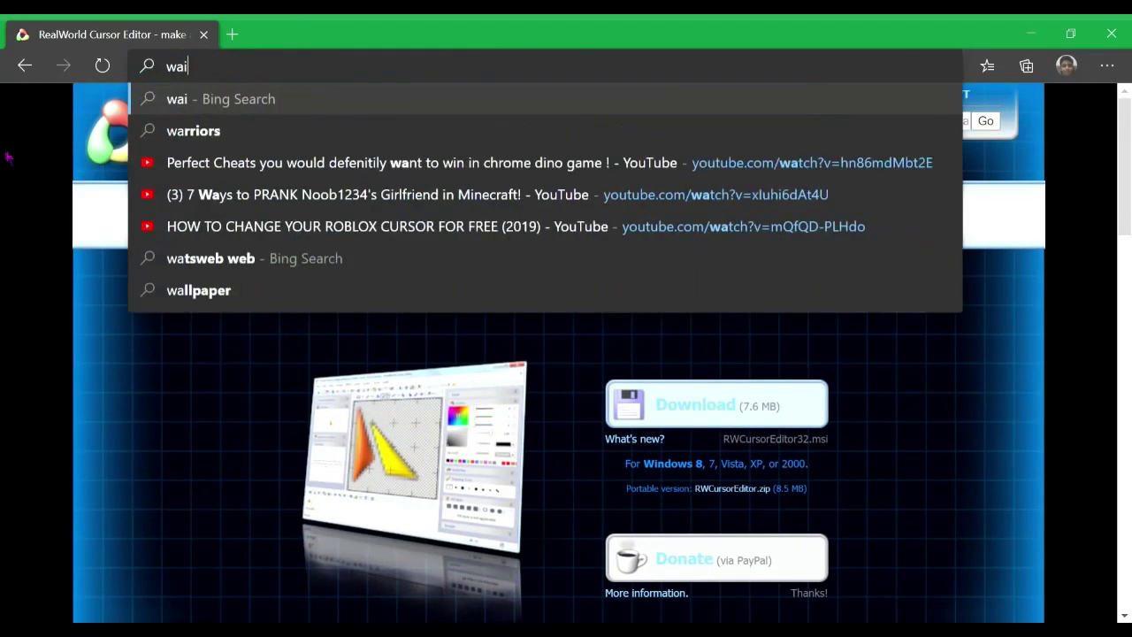
pyautogui.write('t a sec this is wrog')
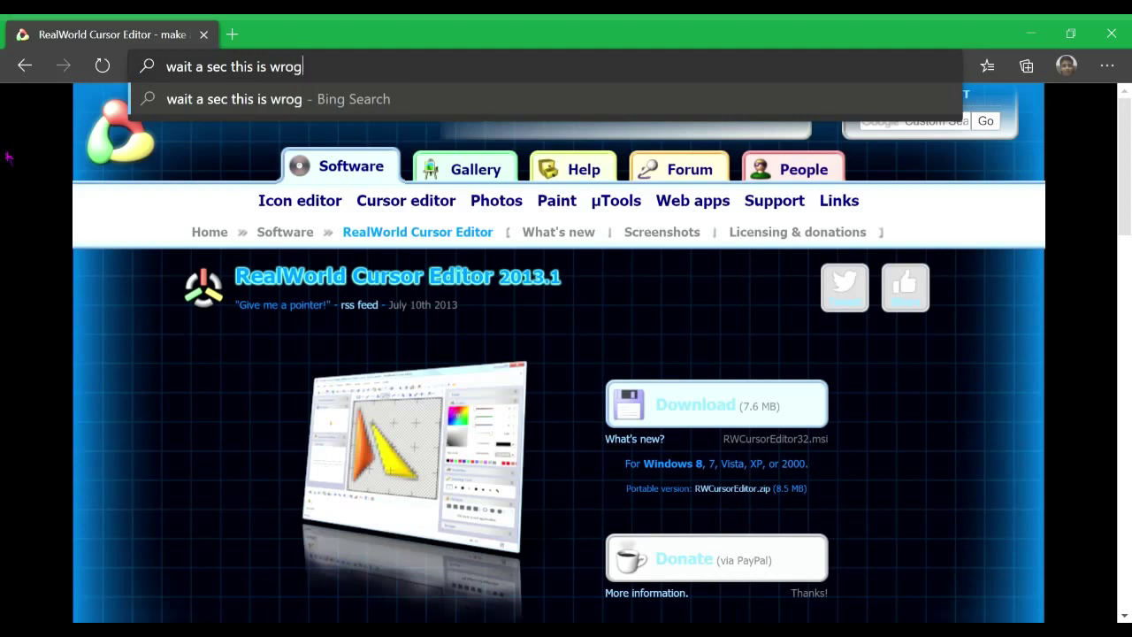
pyautogui.press('BackSpace')
pyautogui.write('ng')
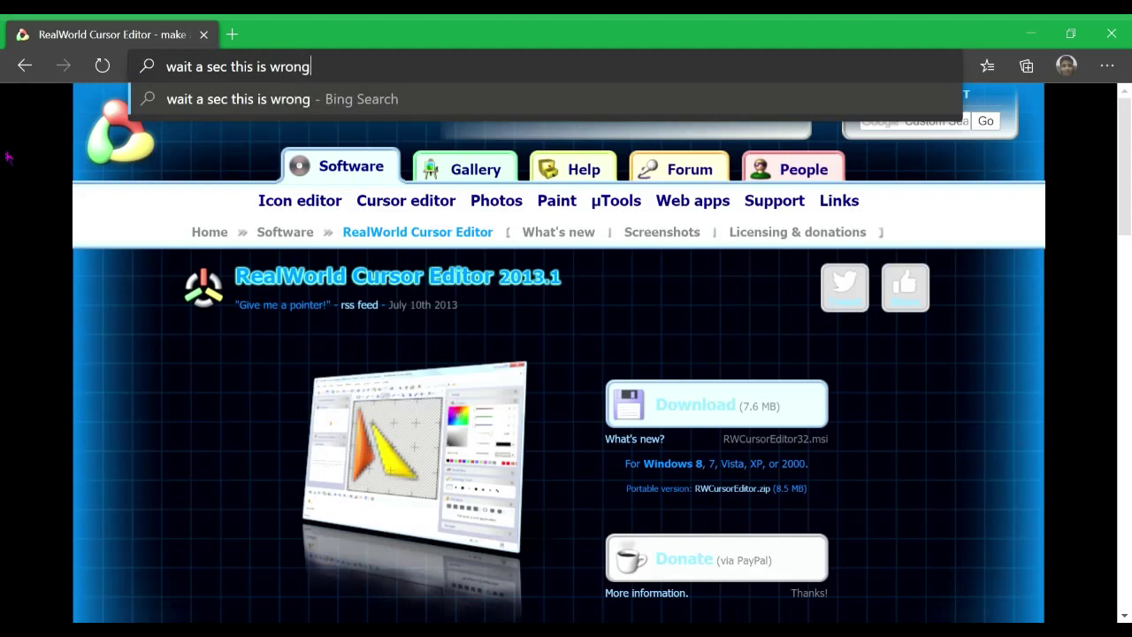
pyautogui.write(' ! I gotta cha')
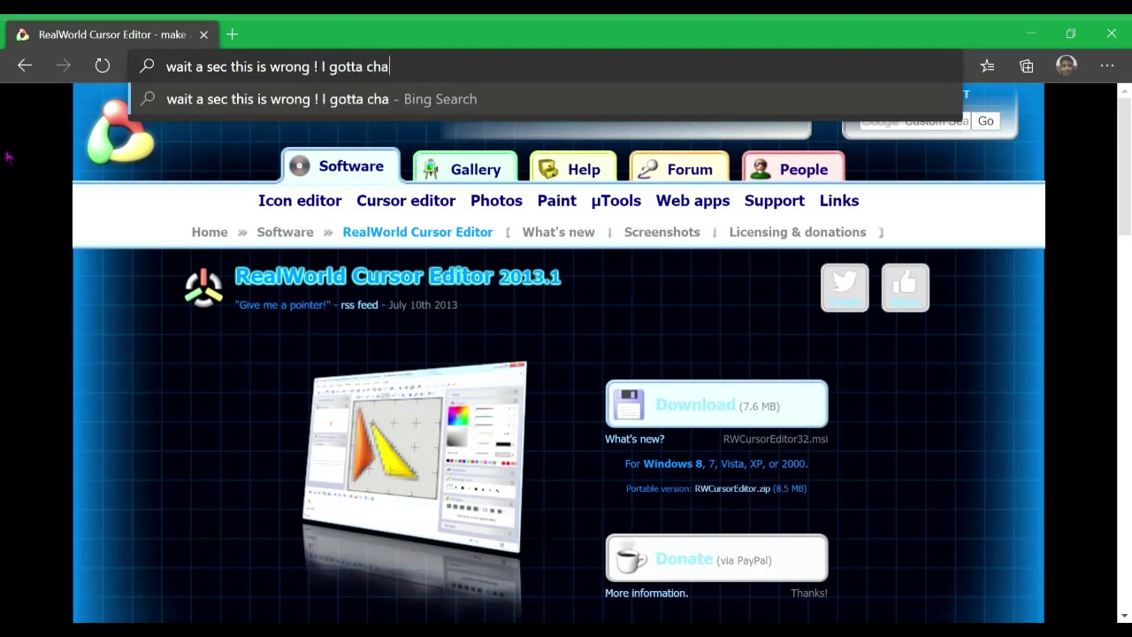
pyautogui.write('nge the link in')
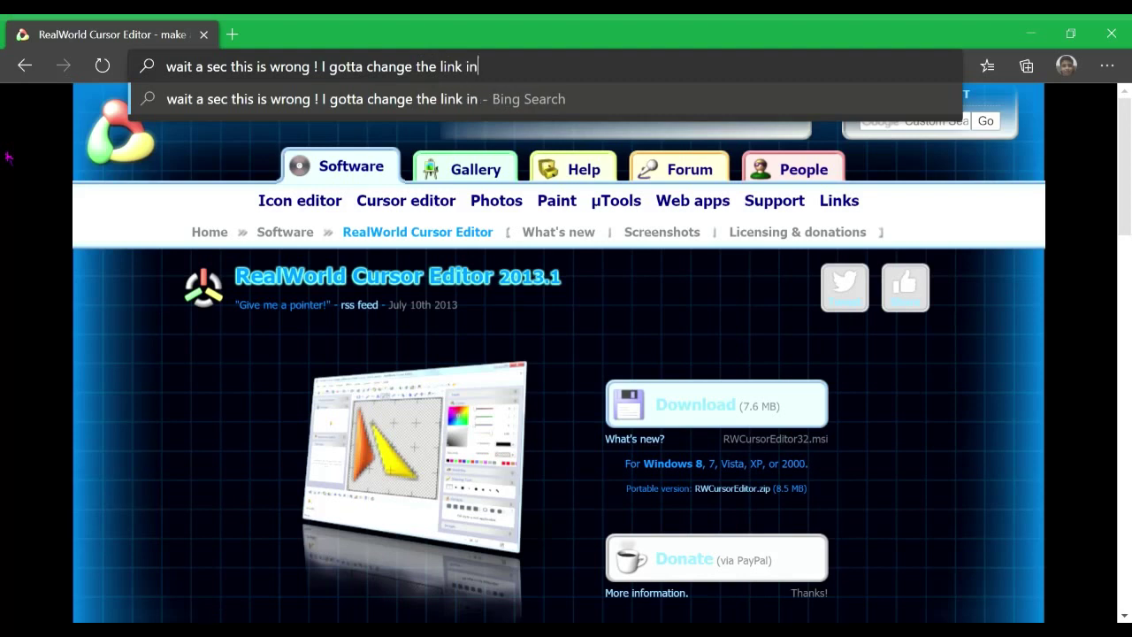
pyautogui.write(' the description')
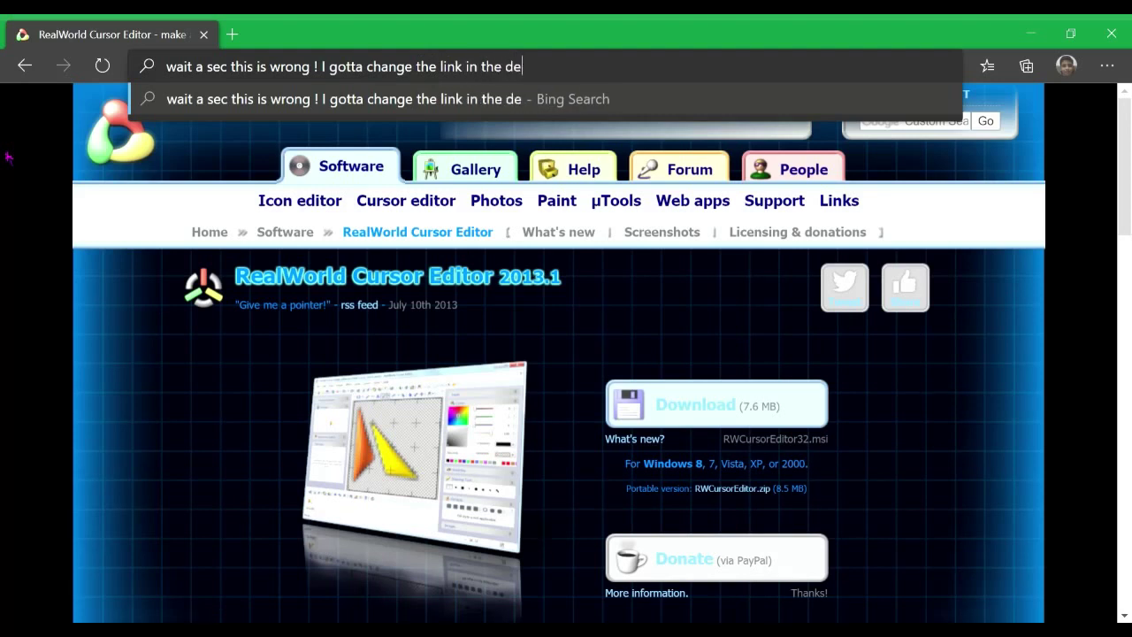
pyautogui.press('BackSpace')
pyautogui.press('BackSpace')
pyautogui.press('BackSpace')
pyautogui.press('BackSpace')
pyautogui.press('BackSpace')
pyautogui.press('BackSpace')
pyautogui.press('BackSpace')
pyautogui.press('BackSpace')
pyautogui.press('BackSpace')
pyautogui.press('BackSpace')
pyautogui.press('BackSpace')
pyautogui.press('BackSpace')
pyautogui.press('BackSpace')
pyautogui.press('BackSpace')
pyautogui.press('BackSpace')
pyautogui.press('BackSpace')
pyautogui.press('BackSpace')
pyautogui.press('BackSpace')
pyautogui.press('BackSpace')
pyautogui.press('BackSpace')
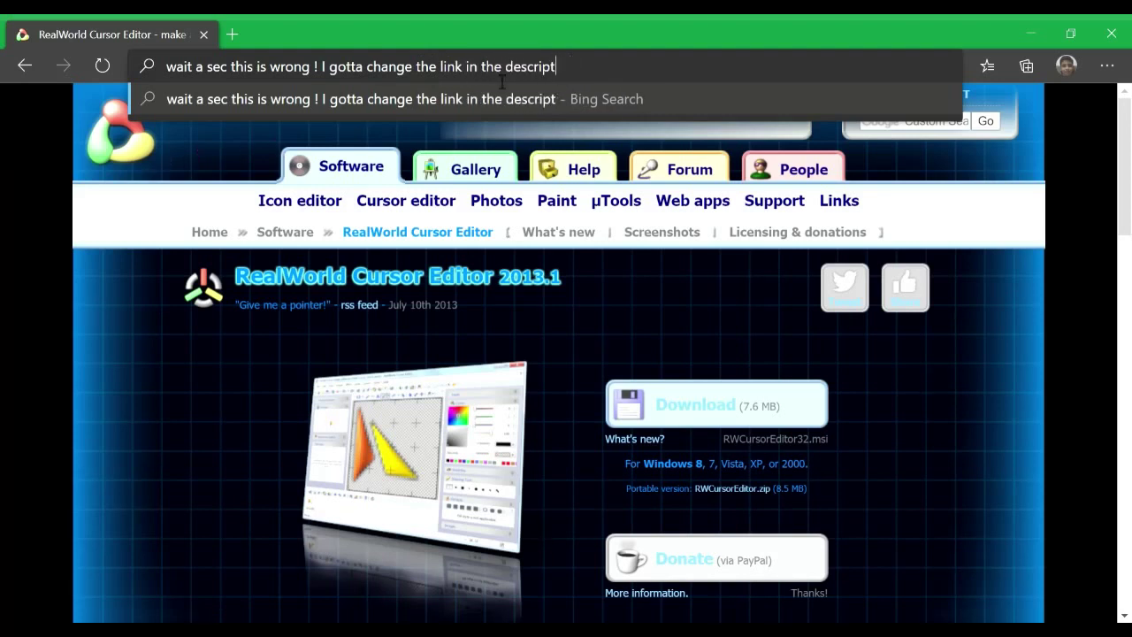
# Open a new browser tab and close the RealWorld Cursor Editor tab
pyautogui.click(231, 34)
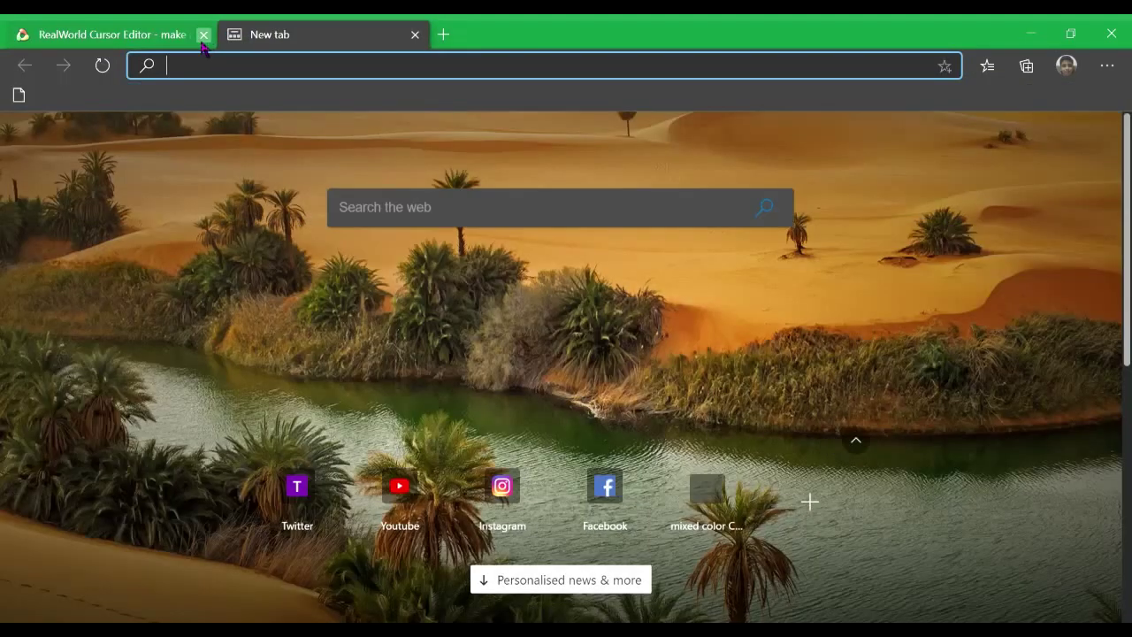
pyautogui.click(203, 34)
pyautogui.write('typi')
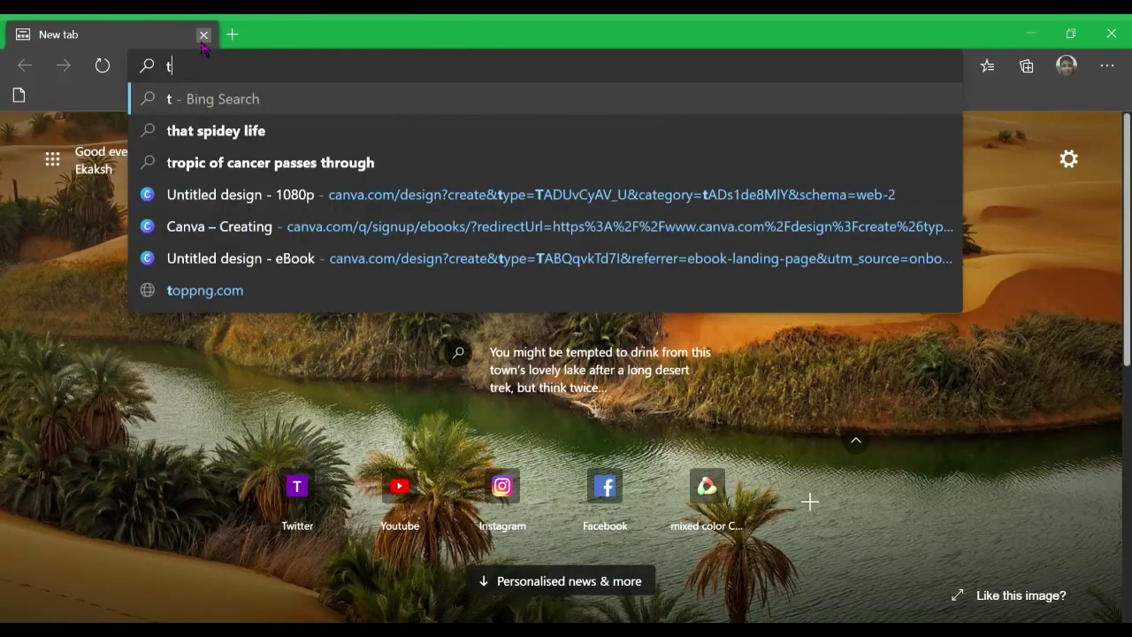
pyautogui.press('BackSpace')
pyautogui.write('e this ::')
pyautogui.press('BackSpace')
pyautogui.press('BackSpace')
pyautogui.press('BackSpace')
pyautogui.press('BackSpace')
pyautogui.press('BackSpace')
pyautogui.press('BackSpace')
pyautogui.press('BackSpace')
pyautogui.press('BackSpace')
pyautogui.press('BackSpace')
pyautogui.press('BackSpace')
pyautogui.press('BackSpace')
pyautogui.press('BackSpace')
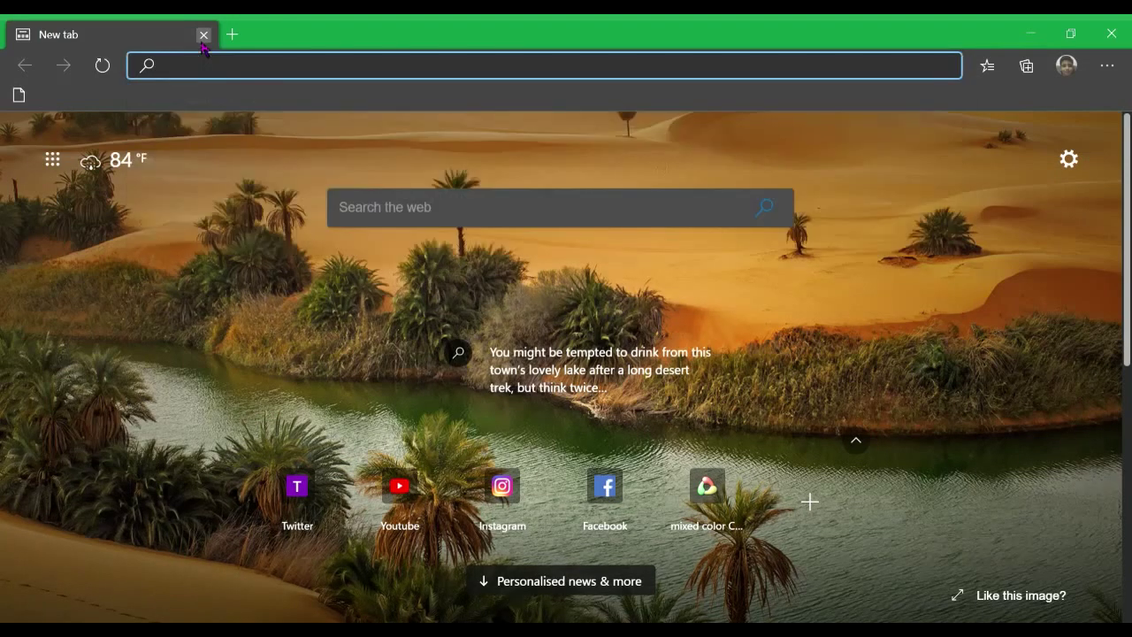
# Look up "Cursor Maker" and open the suggested Online Cursor Maker page at rw-designer.com/online-cursor-editor
pyautogui.write('Cursor M')
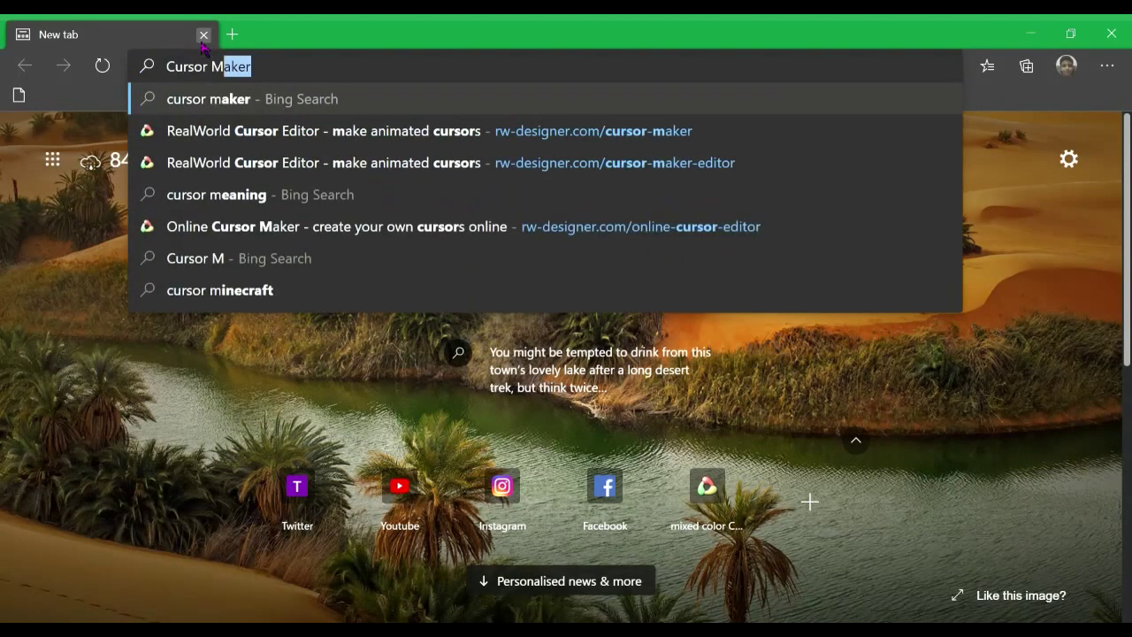
pyautogui.write('aker')
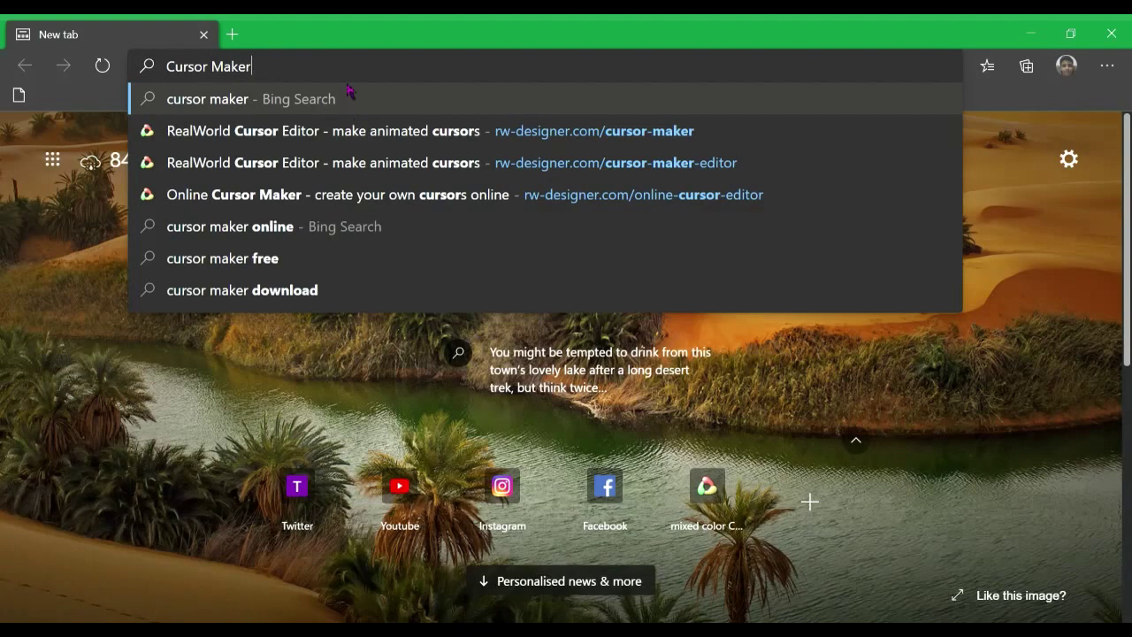
pyautogui.click(440, 201)
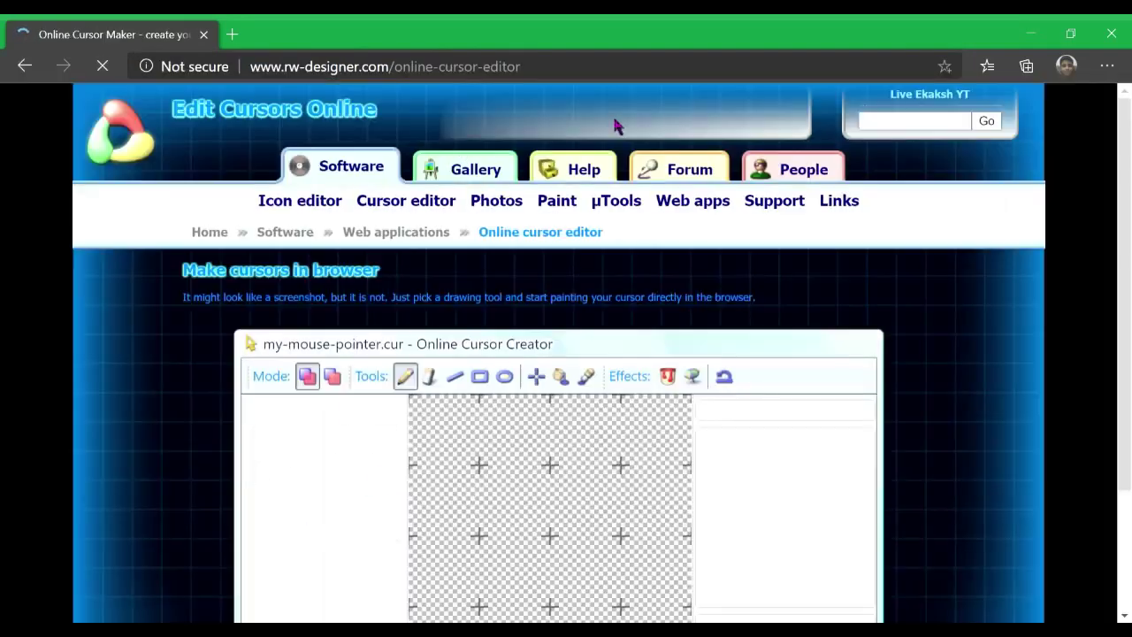
# Load the black-outlined white arrow template with a tail onto the cursor canvas
pyautogui.scroll(-2, 318, 345)
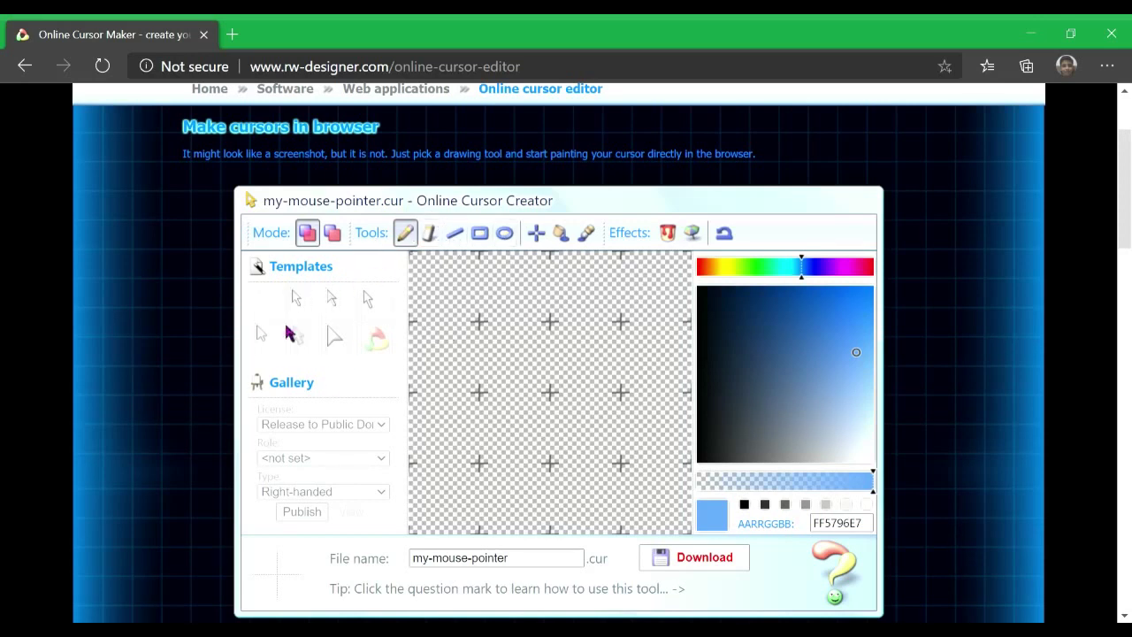
pyautogui.click(351, 347)
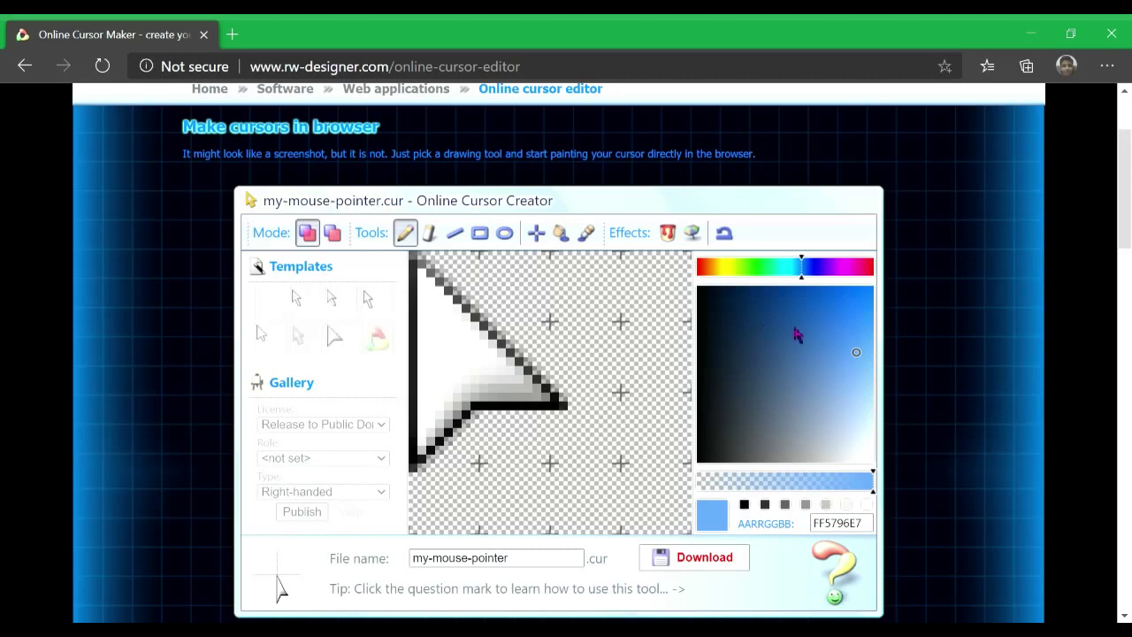
pyautogui.moveTo(750, 266); pyautogui.dragTo(691, 272)
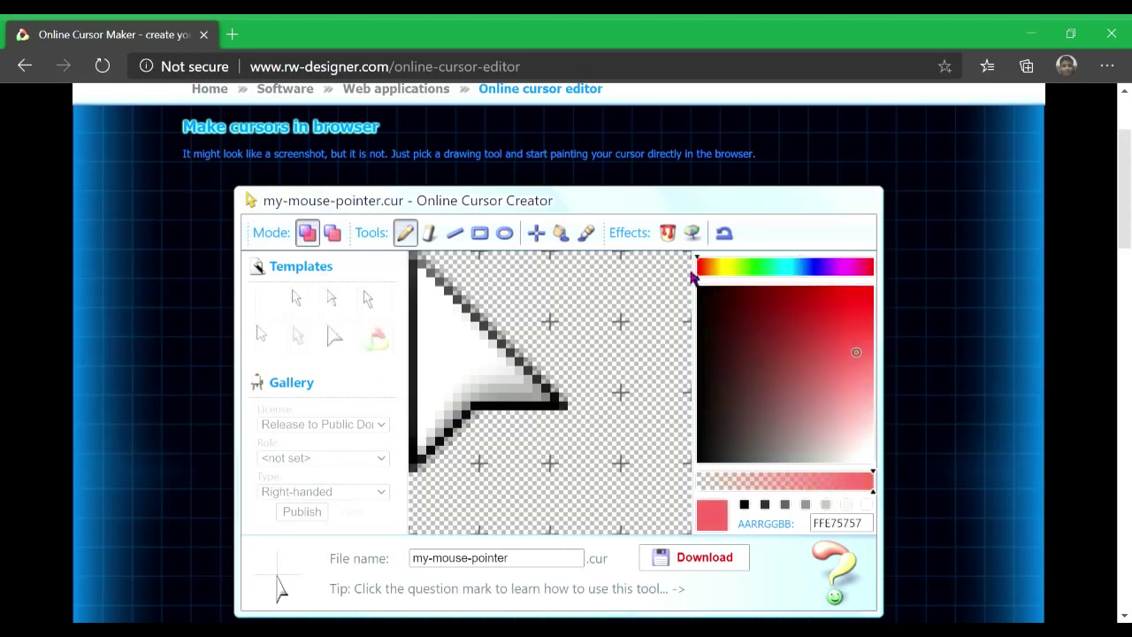
pyautogui.click(298, 299)
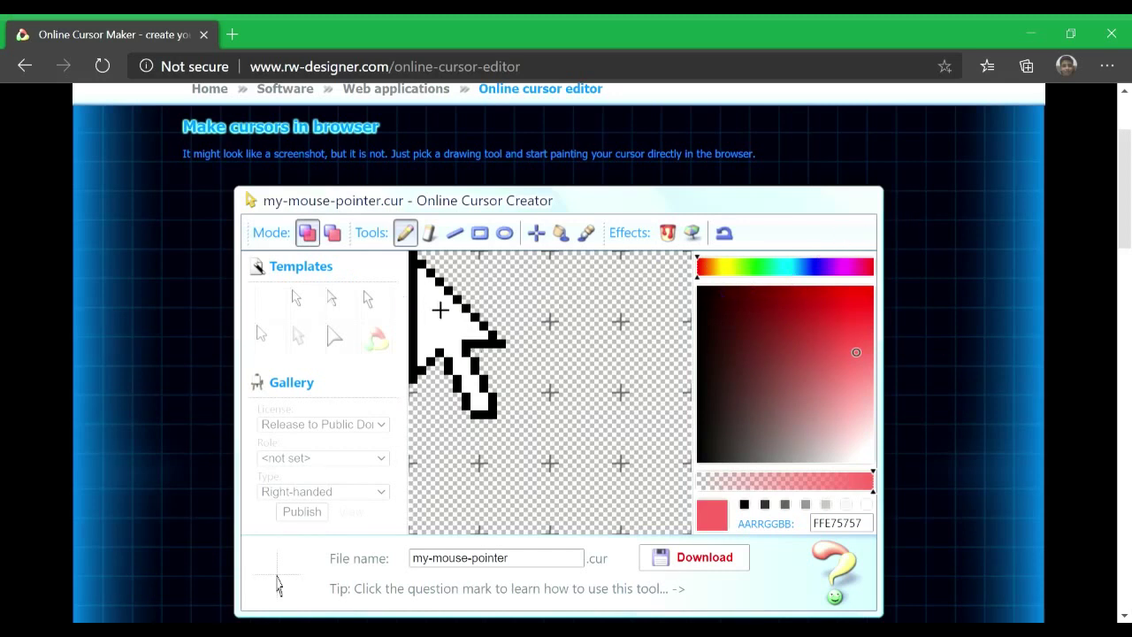
# Set the drawing colour to dark purple FF210452 and paint the inside of the arrow's tail with the pencil
pyautogui.moveTo(796, 326); pyautogui.dragTo(678, 290)
pyautogui.click(825, 266)
pyautogui.moveTo(780, 300); pyautogui.dragTo(754, 294)
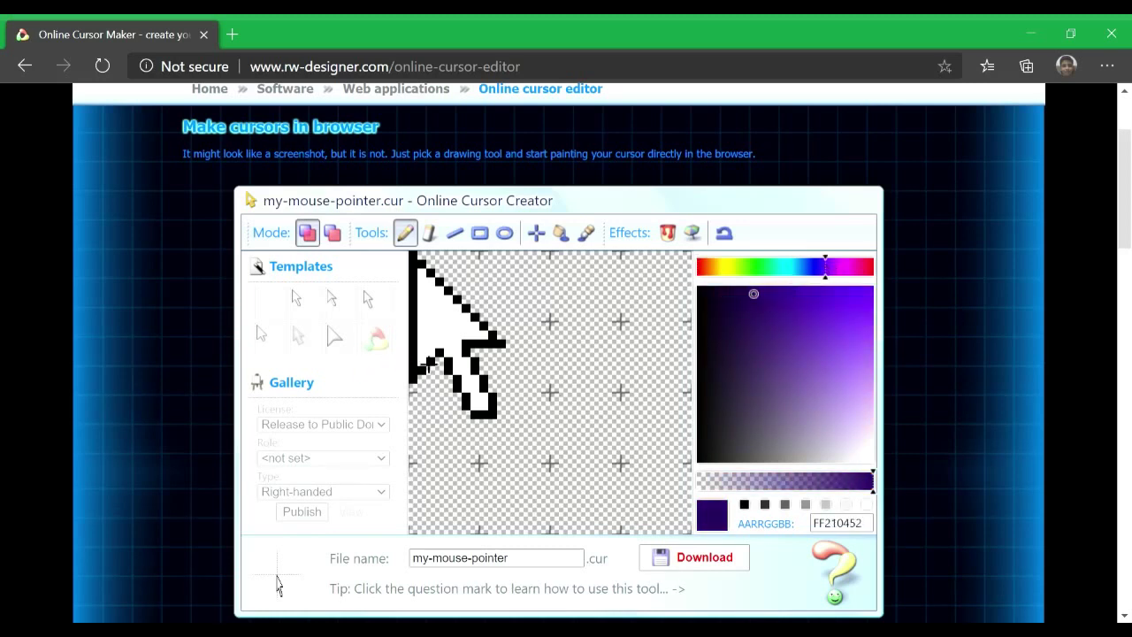
pyautogui.moveTo(448, 343); pyautogui.dragTo(493, 420)
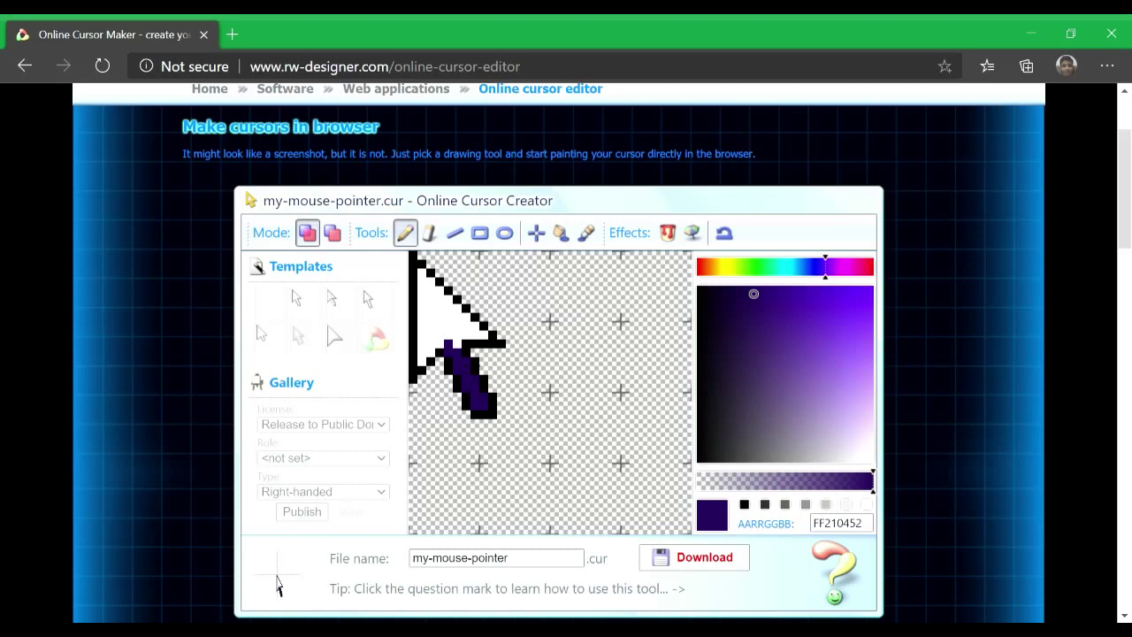
# Fill the white interior of the arrowhead with dark purple strokes using the Line tool
pyautogui.click(455, 233)
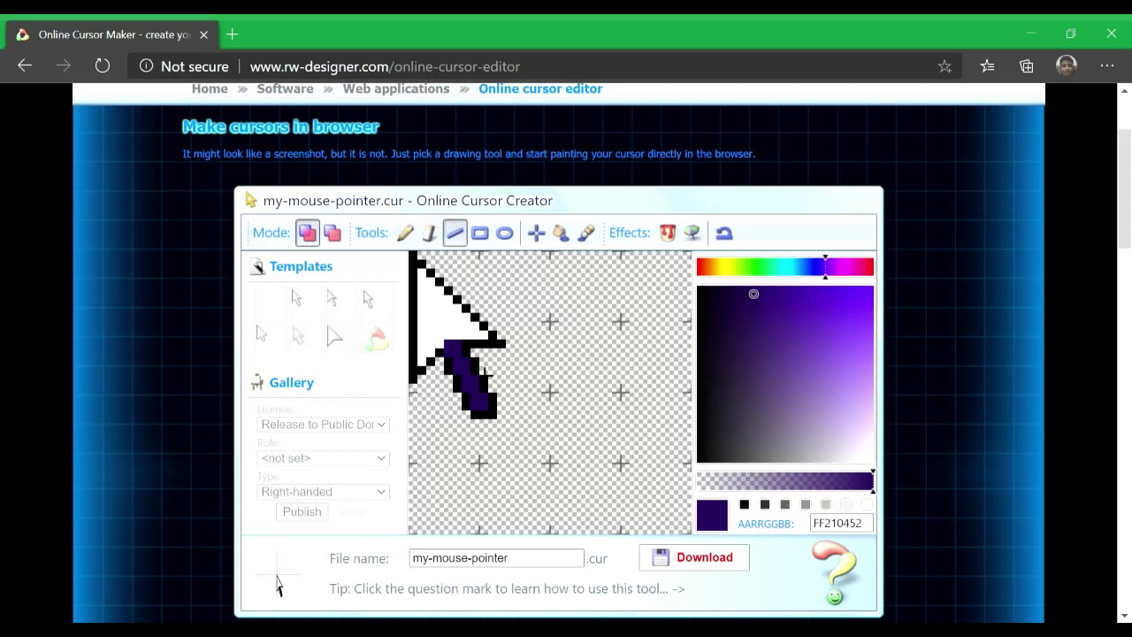
pyautogui.moveTo(492, 348); pyautogui.dragTo(431, 371)
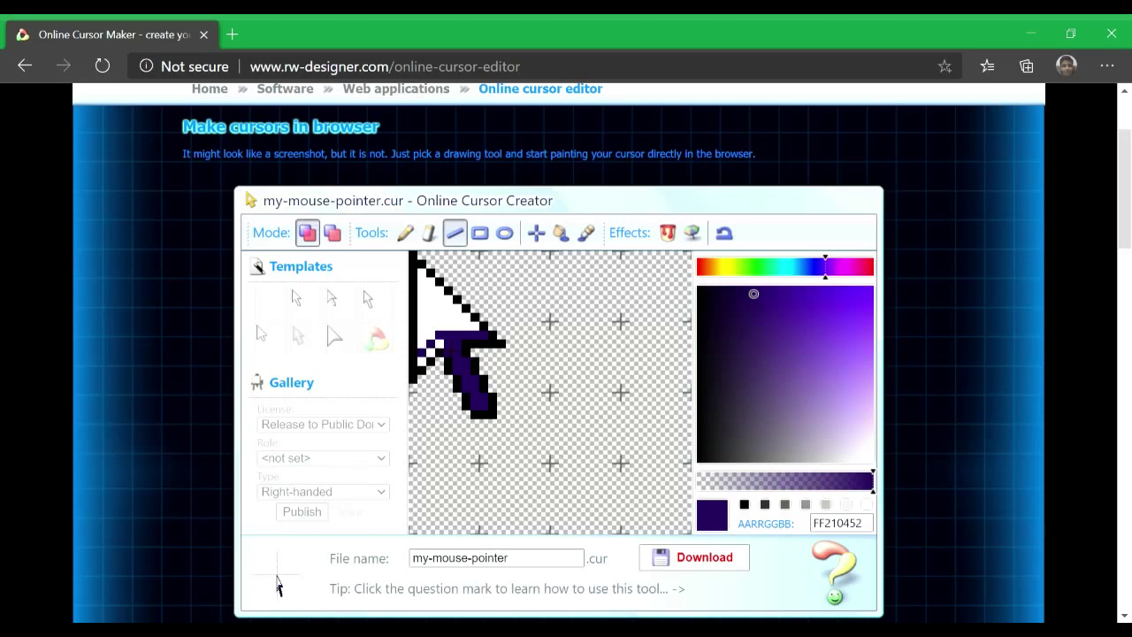
pyautogui.moveTo(428, 368); pyautogui.dragTo(438, 362)
pyautogui.moveTo(421, 271); pyautogui.dragTo(479, 329)
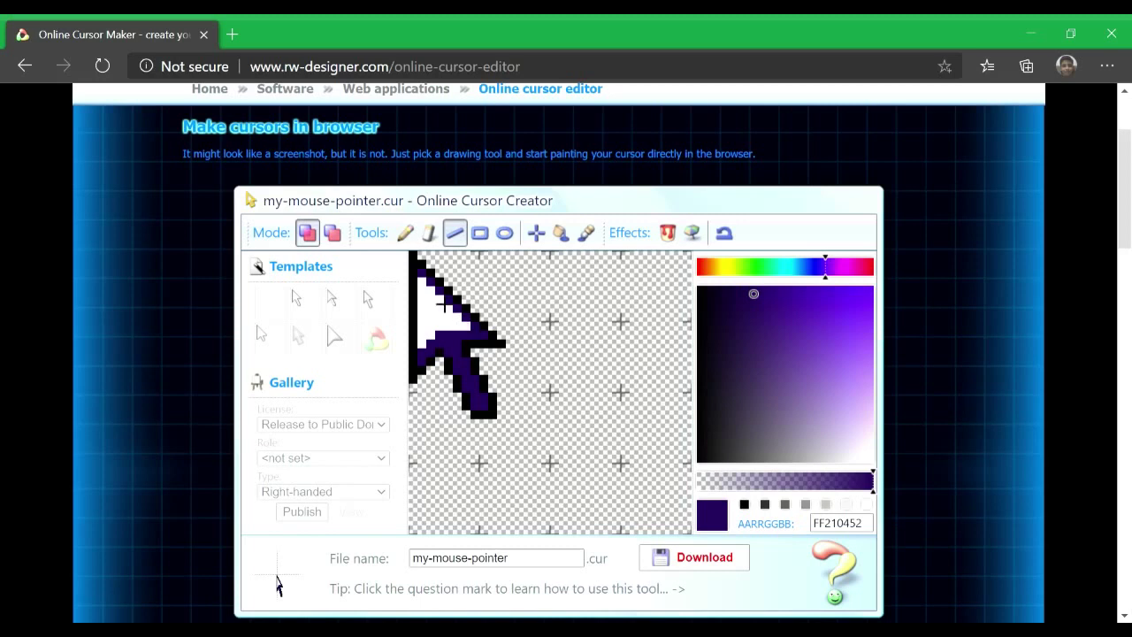
pyautogui.moveTo(422, 281); pyautogui.dragTo(479, 347)
pyautogui.moveTo(422, 299); pyautogui.dragTo(457, 335)
pyautogui.moveTo(422, 289)
pyautogui.mouseDown()
pyautogui.moveTo(457, 326)
pyautogui.moveTo(425, 311)
pyautogui.moveTo(440, 326)
pyautogui.mouseUp()
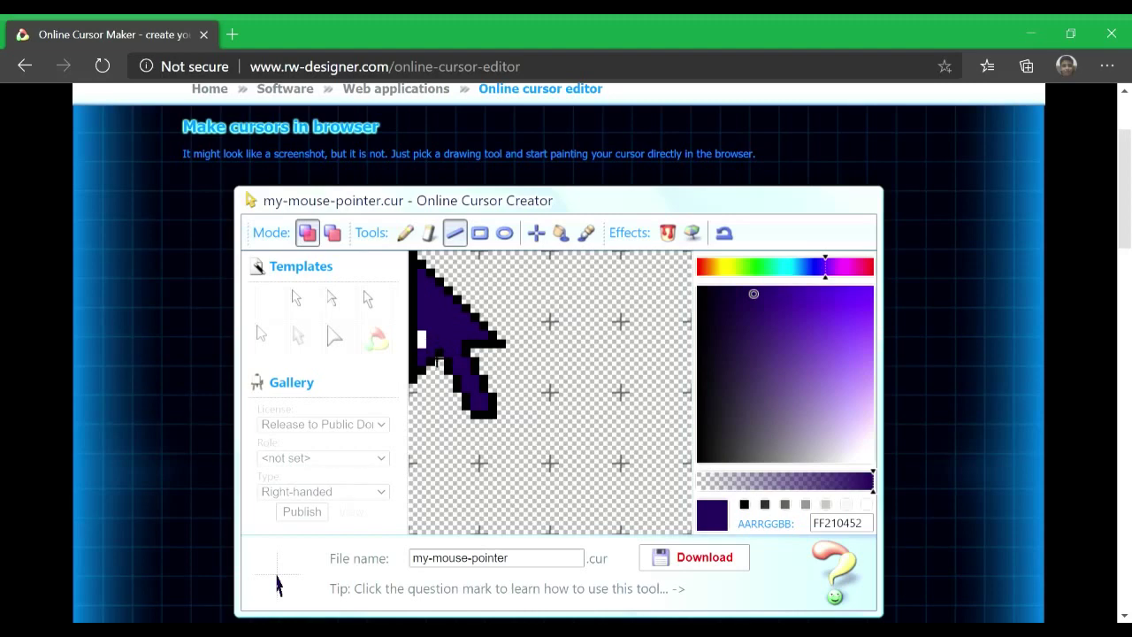
pyautogui.scroll(5, 18, 263)
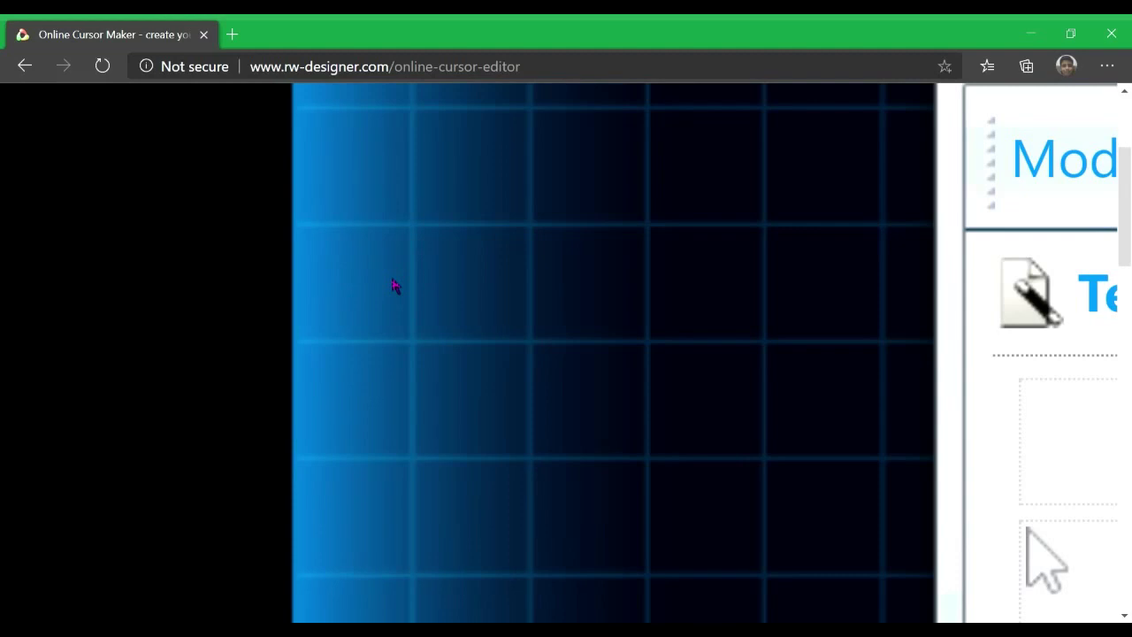
pyautogui.scroll(-5, 394, 286)
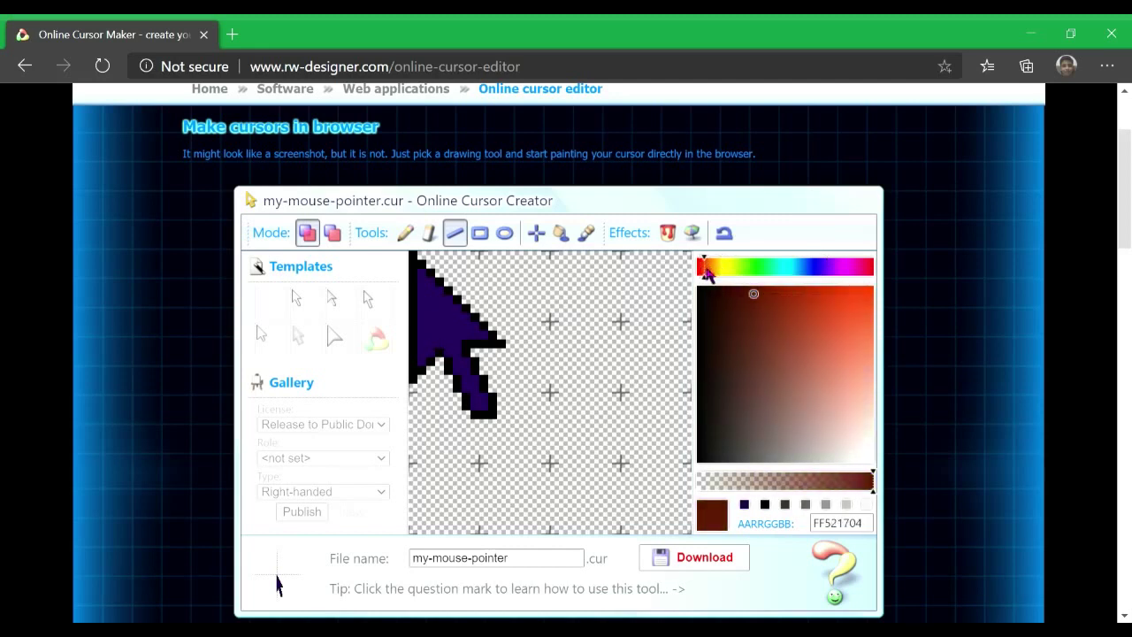
# Set the drawing colour to bright purple FFAC00FF and draw short highlight strokes inside the arrowhead
pyautogui.moveTo(831, 283)
pyautogui.mouseDown()
pyautogui.moveTo(898, 297)
pyautogui.moveTo(902, 289)
pyautogui.mouseUp()
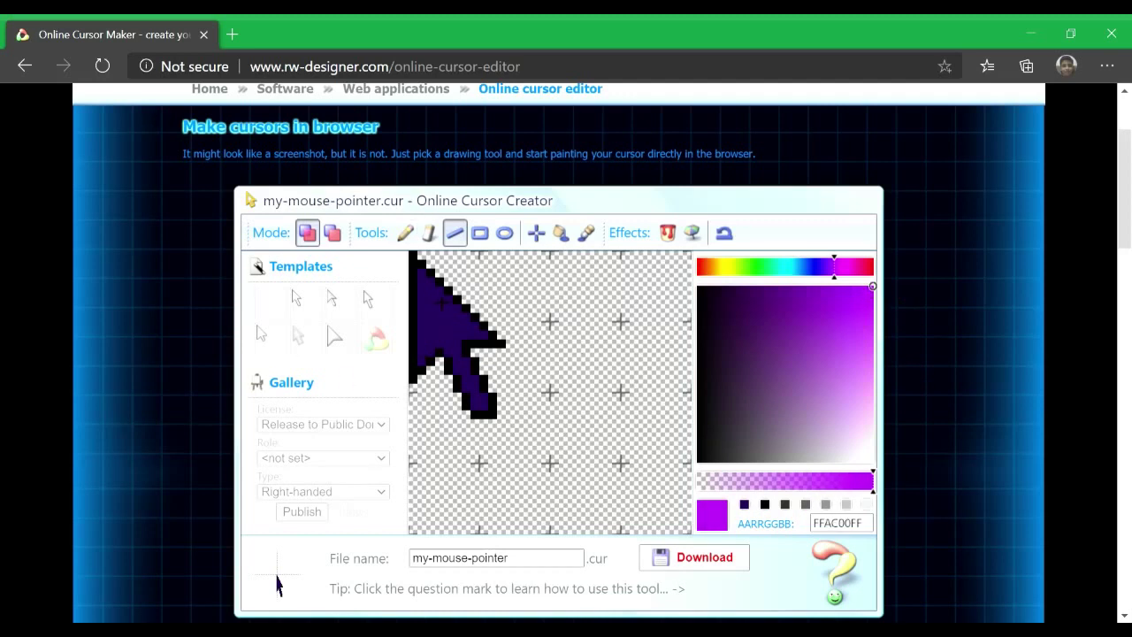
pyautogui.moveTo(429, 290)
pyautogui.mouseDown()
pyautogui.moveTo(430, 349)
pyautogui.moveTo(414, 334)
pyautogui.moveTo(421, 343)
pyautogui.moveTo(420, 325)
pyautogui.mouseUp()
pyautogui.moveTo(443, 309); pyautogui.dragTo(456, 325)
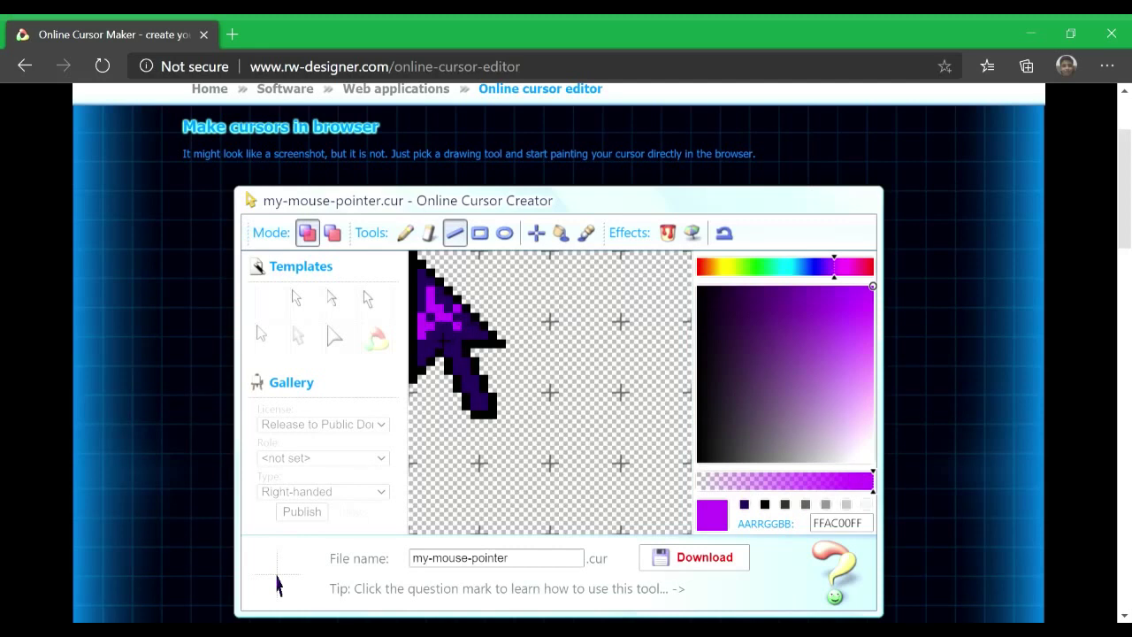
pyautogui.click(625, 64)
pyautogui.write('it will l')
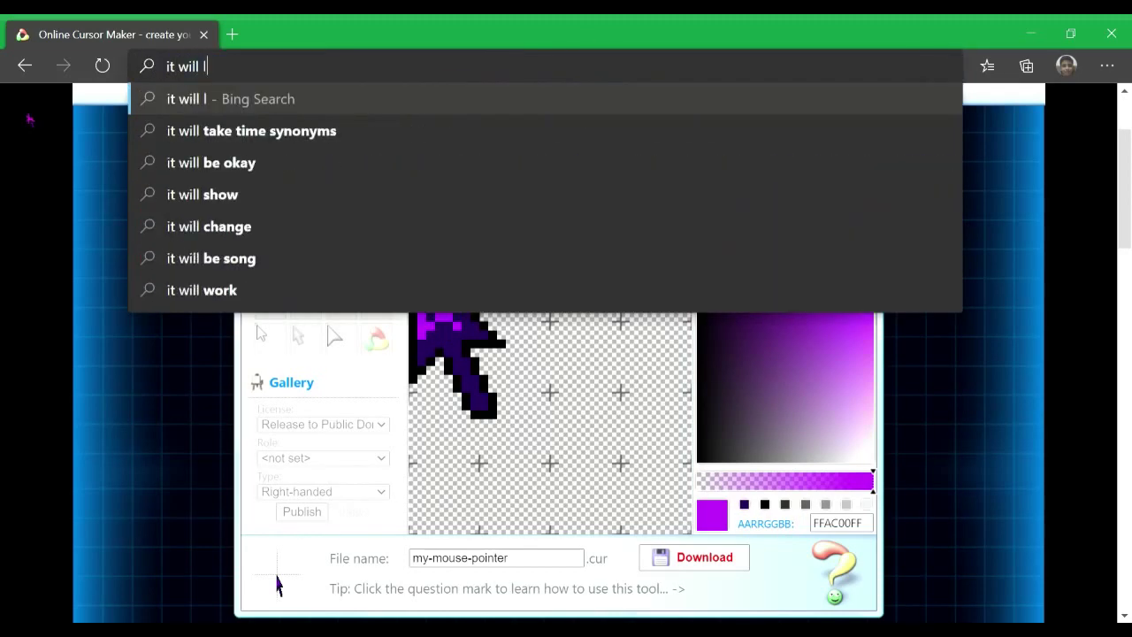
pyautogui.write('ook bad but a')
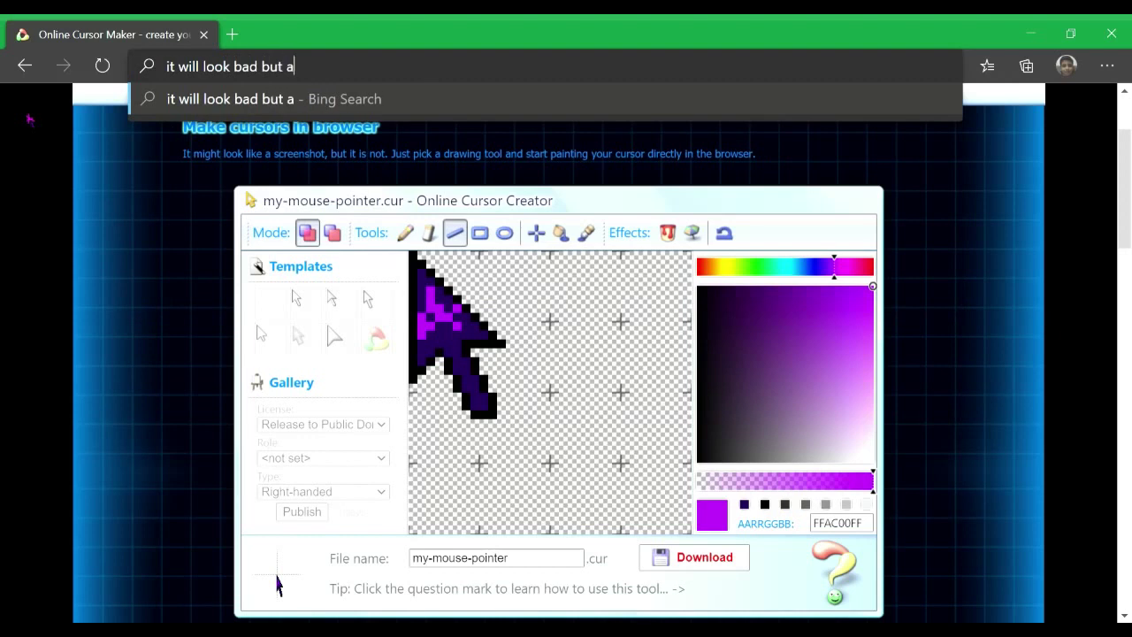
pyautogui.write('s you downlao')
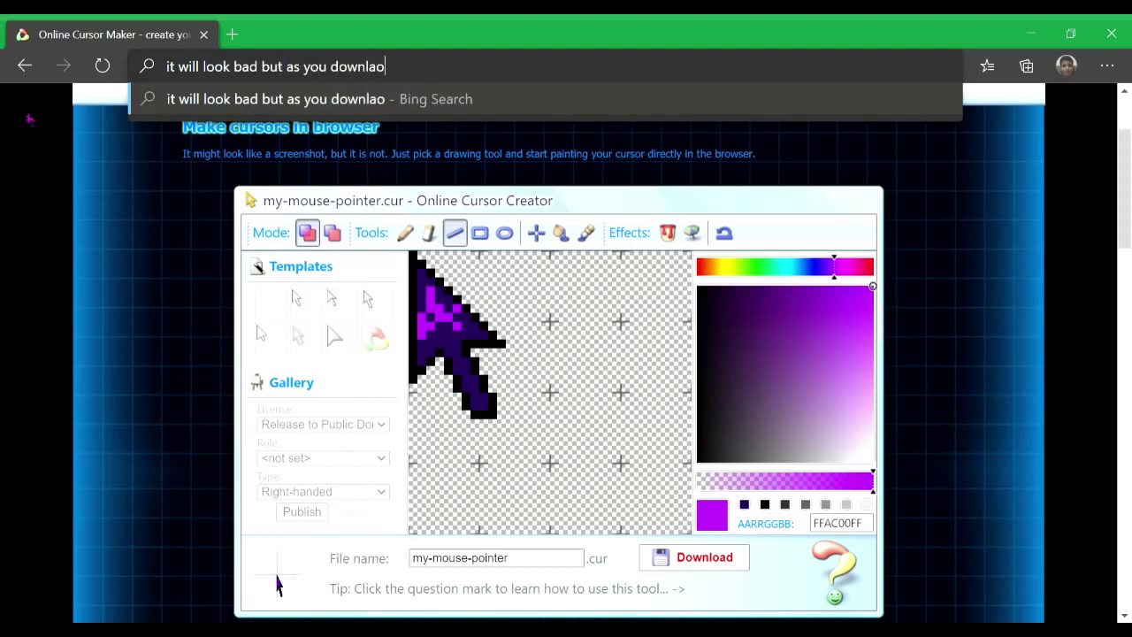
pyautogui.write('d and use it,')
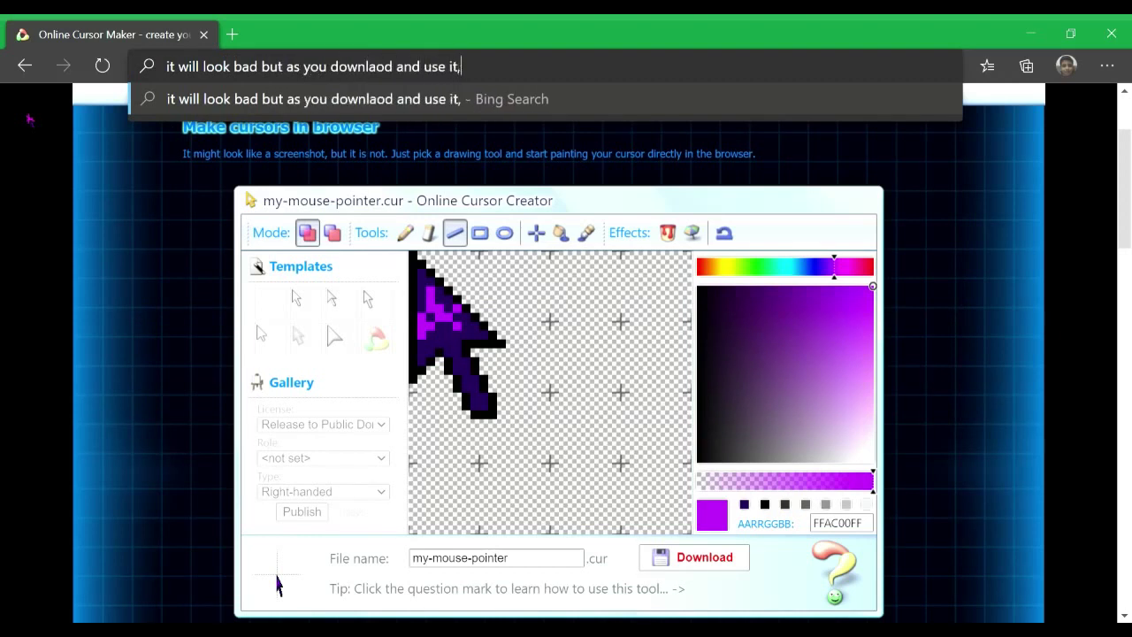
pyautogui.write('then y')
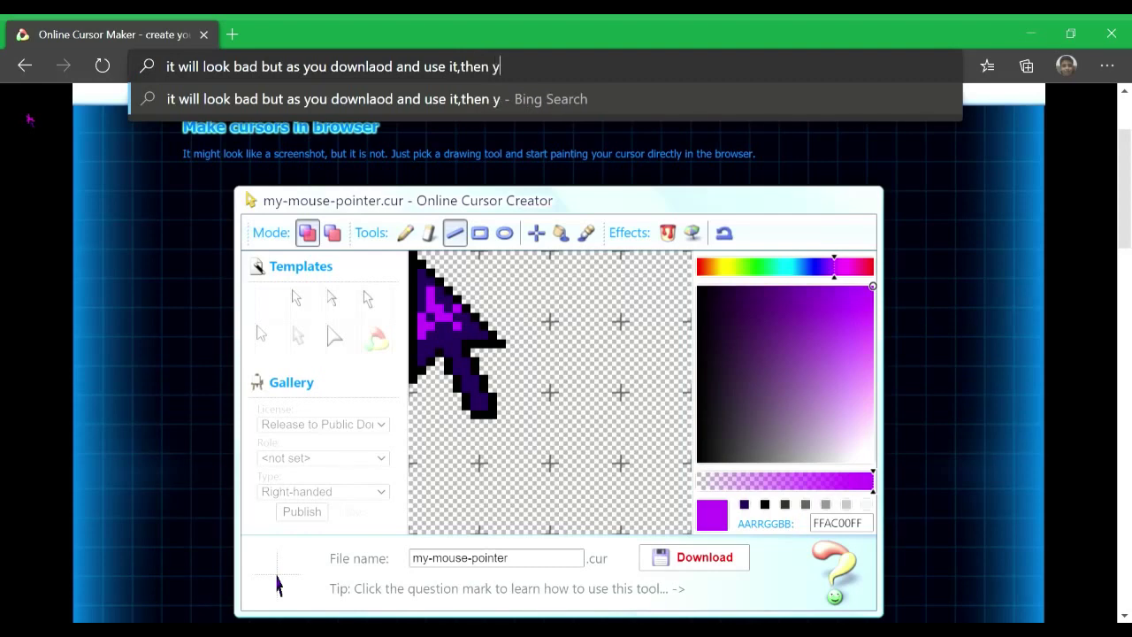
pyautogui.write('ou will love it')
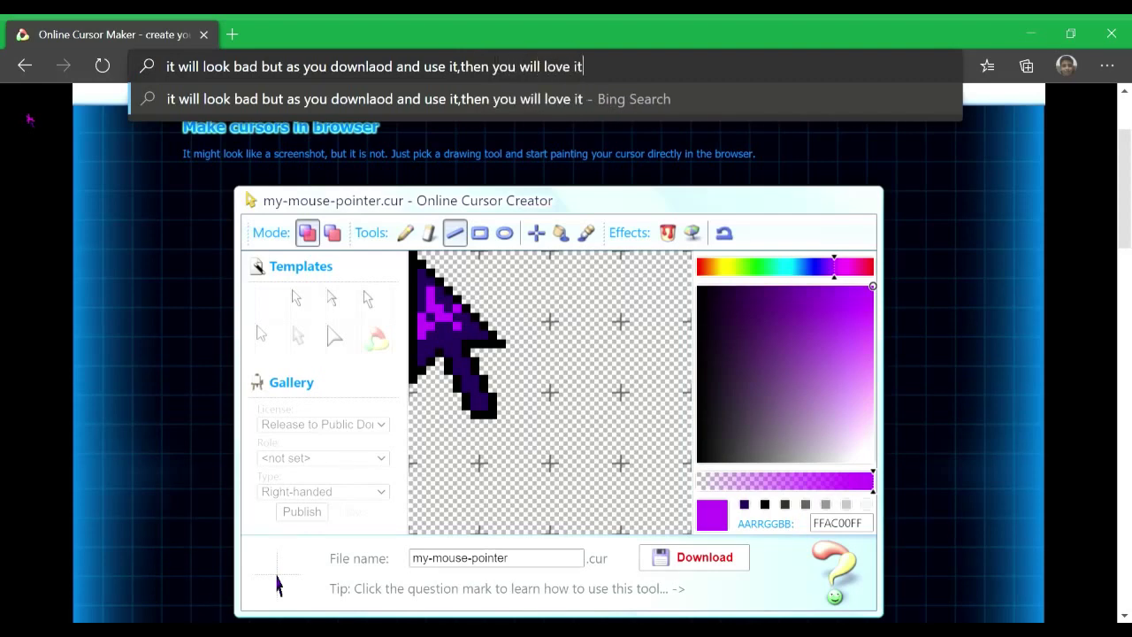
pyautogui.press('BackSpace')
pyautogui.press('BackSpace')
pyautogui.press('BackSpace')
pyautogui.press('BackSpace')
pyautogui.press('BackSpace')
pyautogui.press('BackSpace')
pyautogui.press('BackSpace')
pyautogui.press('BackSpace')
pyautogui.press('BackSpace')
pyautogui.press('BackSpace')
pyautogui.press('BackSpace')
pyautogui.press('BackSpace')
pyautogui.press('BackSpace')
pyautogui.press('BackSpace')
pyautogui.press('BackSpace')
pyautogui.press('BackSpace')
pyautogui.press('BackSpace')
pyautogui.press('BackSpace')
pyautogui.press('BackSpace')
pyautogui.press('BackSpace')
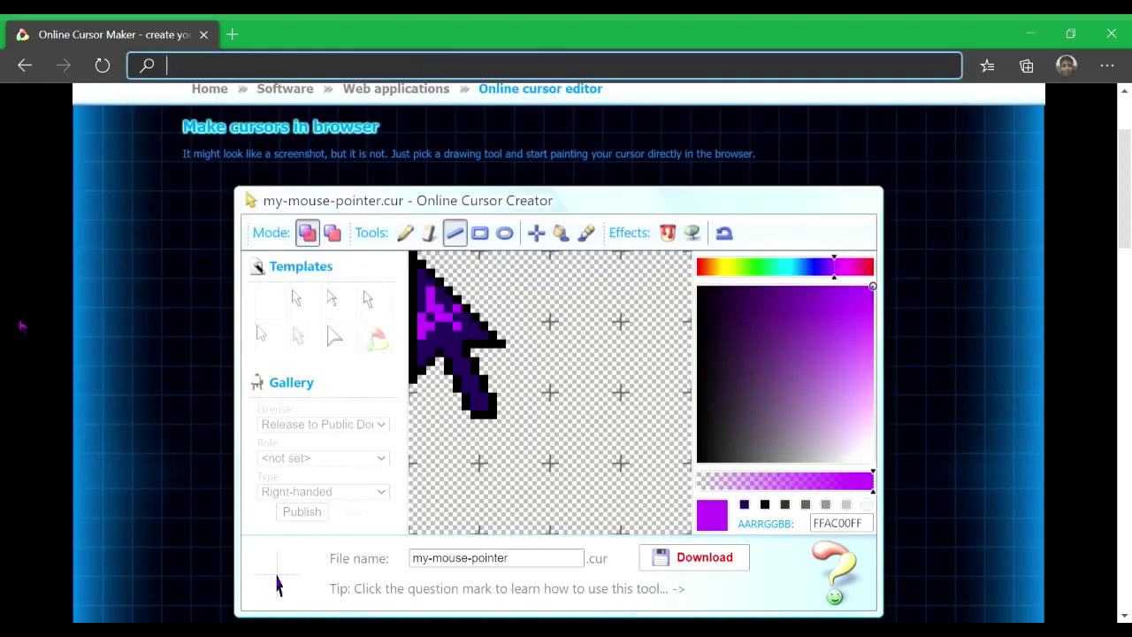
# Rename the cursor file as "Awesome Ragnarok Ā cursor"
pyautogui.moveTo(539, 559); pyautogui.dragTo(239, 559)
pyautogui.press('BackSpace')
pyautogui.write('Awe')
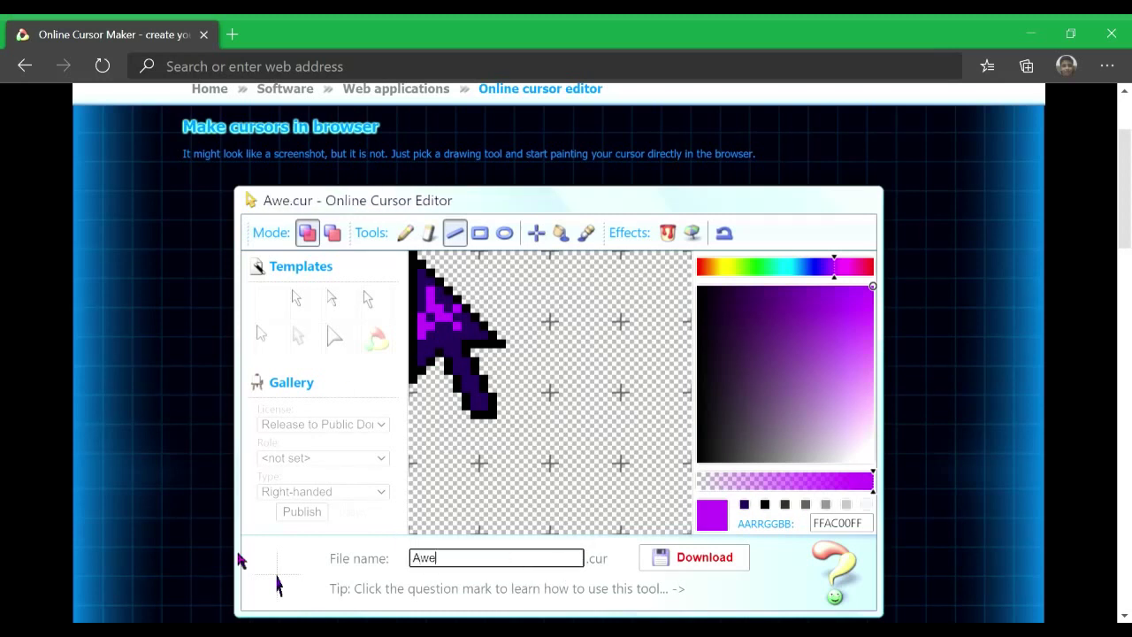
pyautogui.write('some Rag')
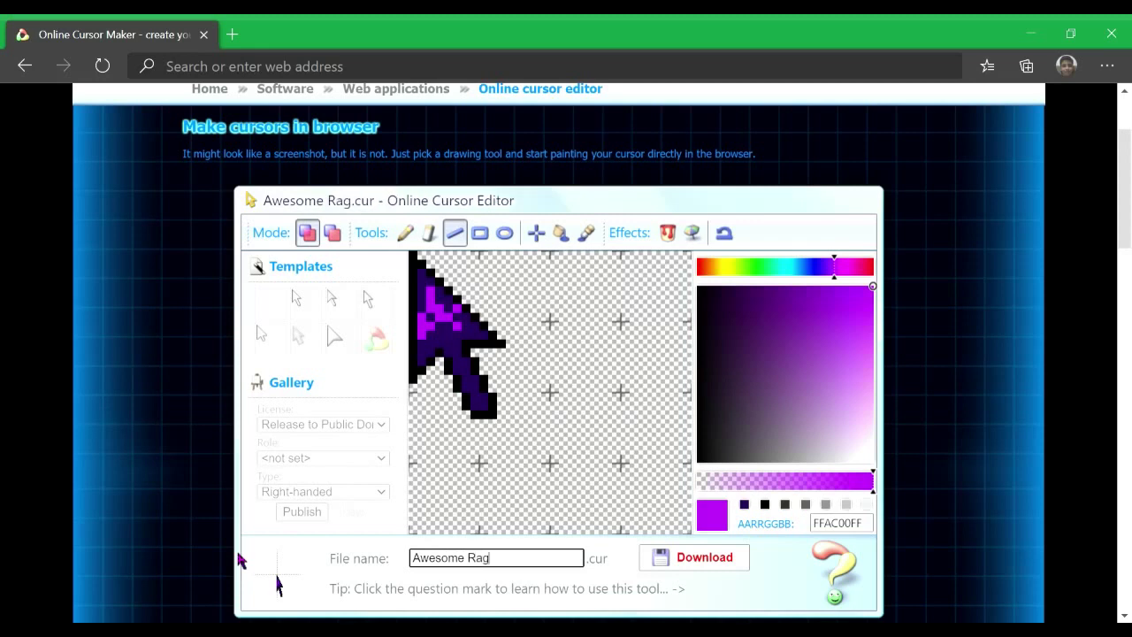
pyautogui.write('narok A')
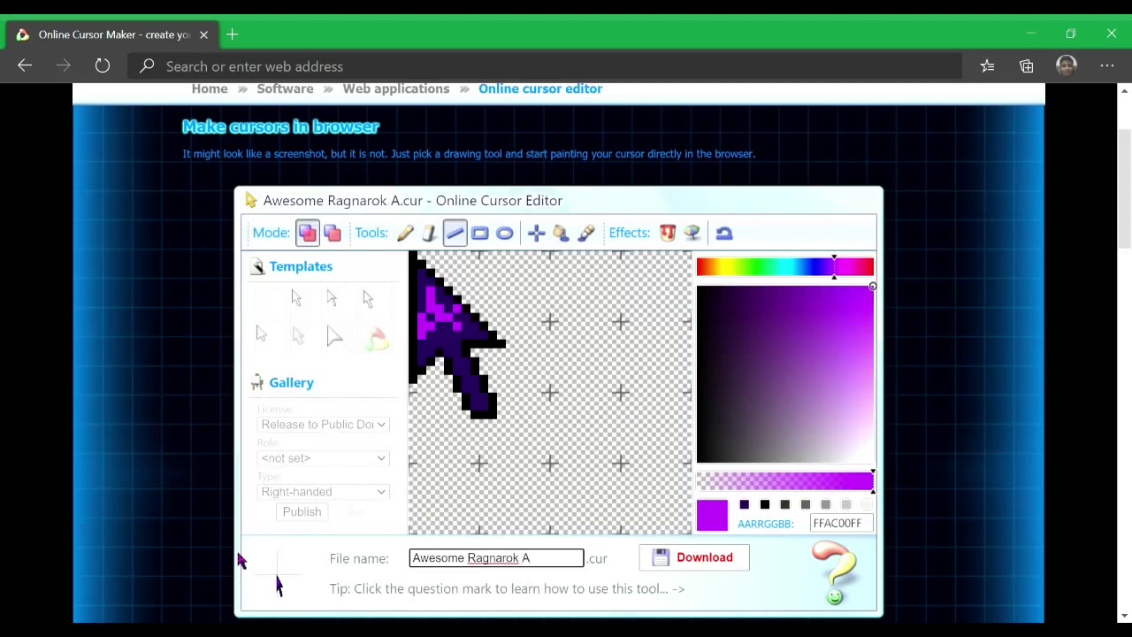
pyautogui.press('BackSpace')
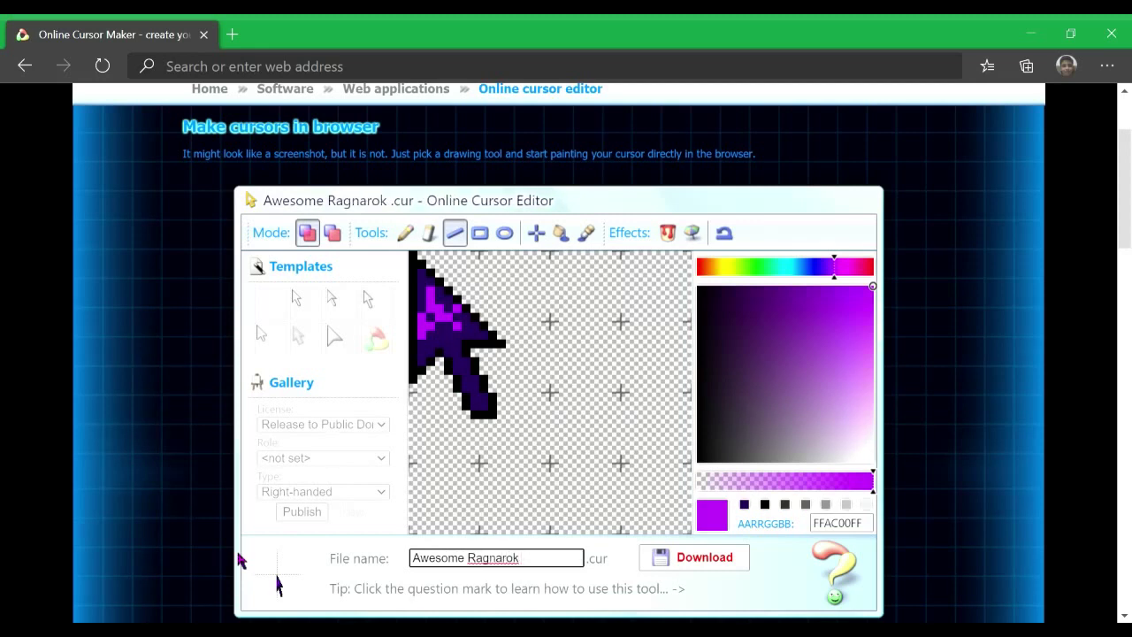
pyautogui.write('Å')
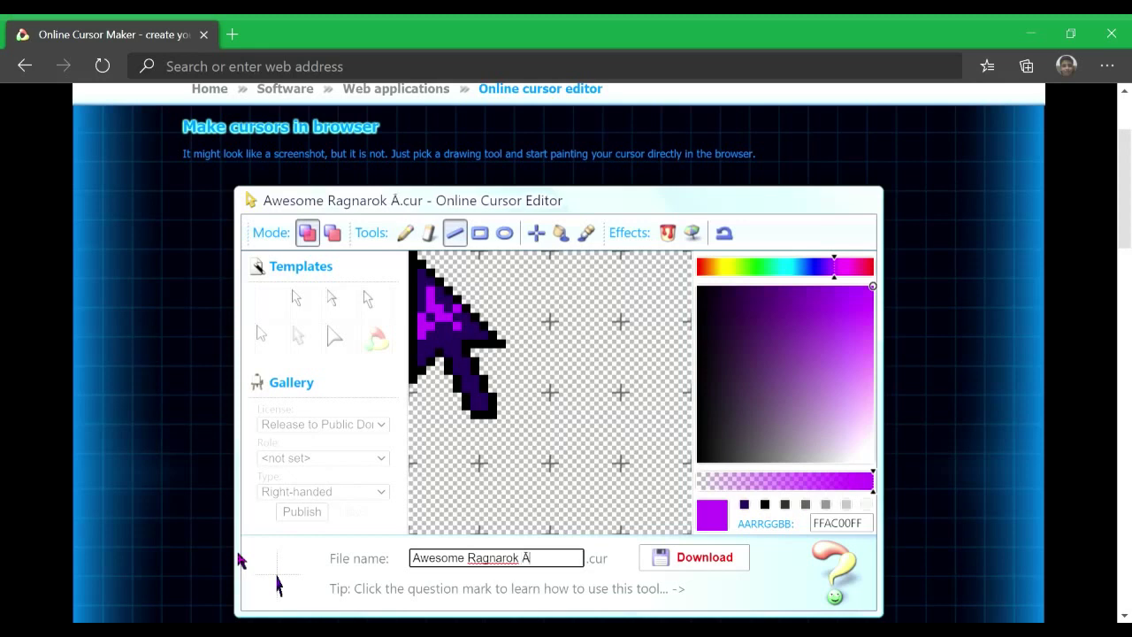
pyautogui.write(' cursor')
# Publish the purple cursor to the gallery and save it with the type Left-handed
pyautogui.click(296, 516)
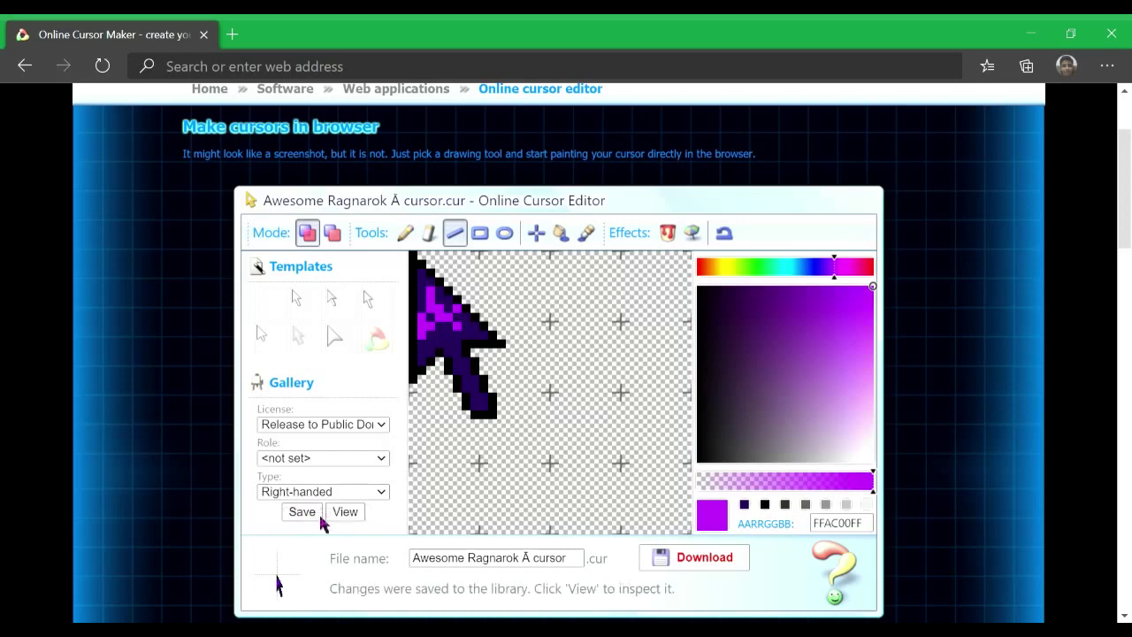
pyautogui.click(315, 527)
pyautogui.click(299, 517)
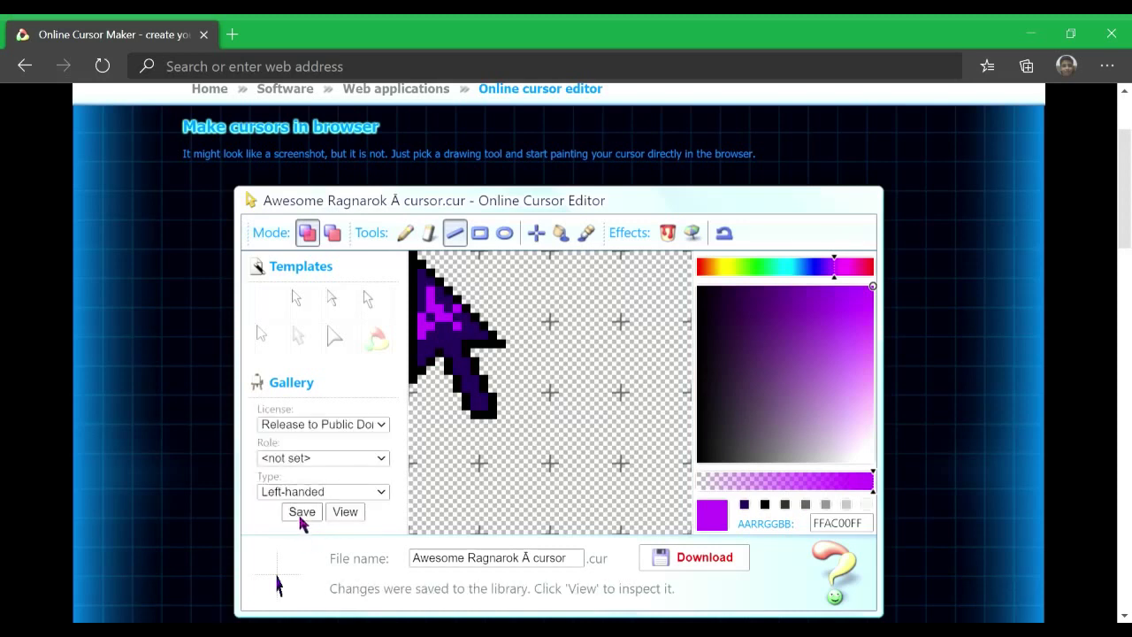
# Set the cursor's role to Normal Select and download the cursor file
pyautogui.click(324, 460)
pyautogui.click(334, 212)
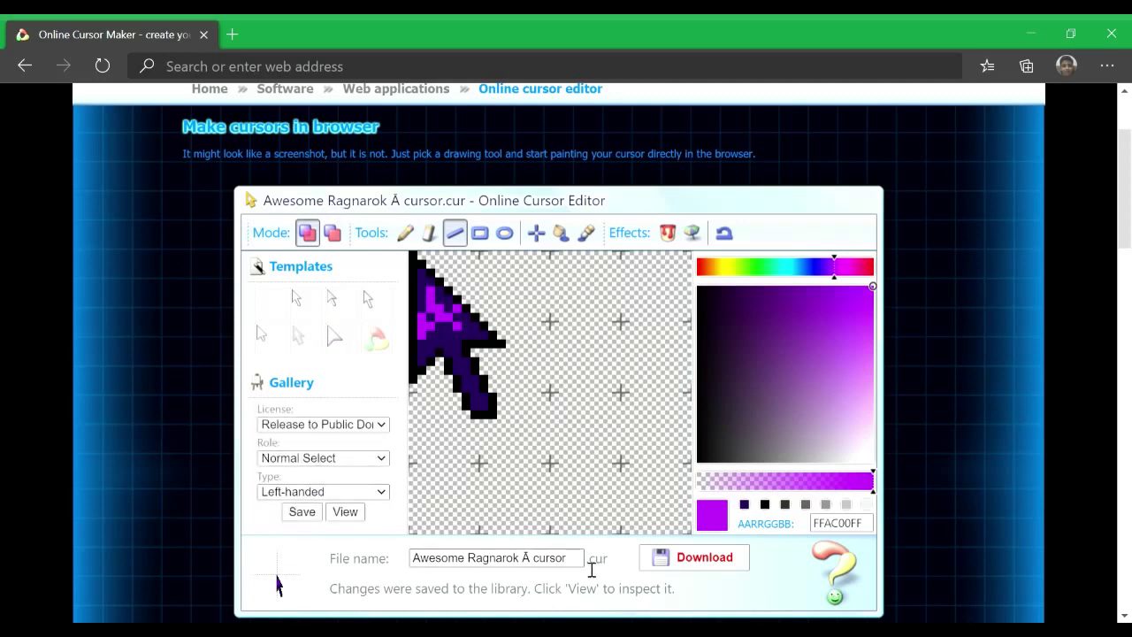
pyautogui.click(705, 559)
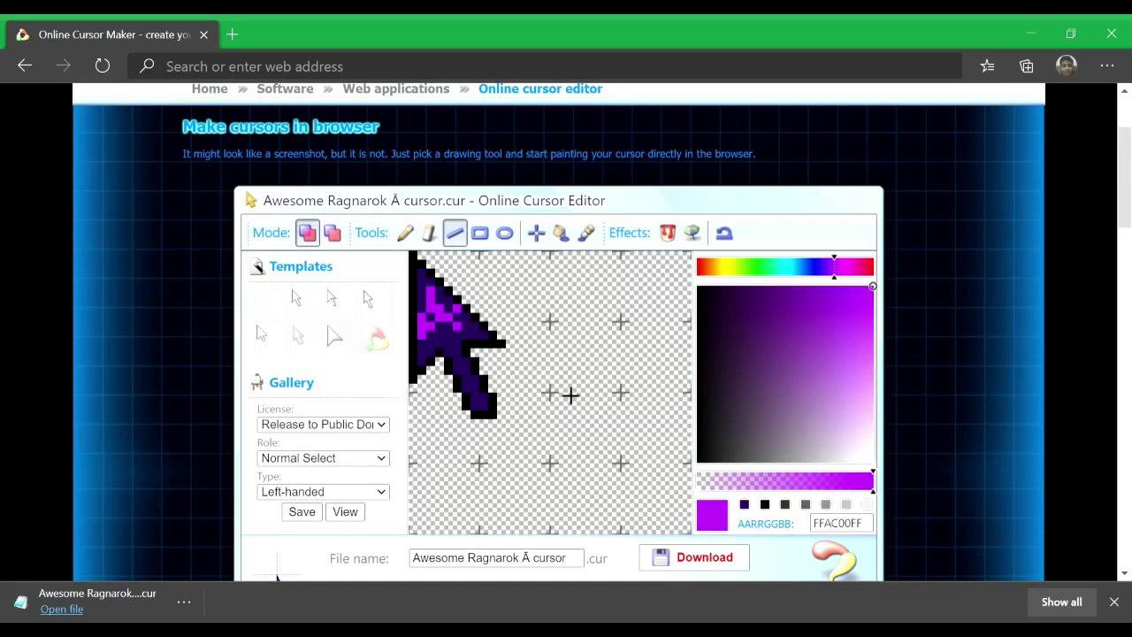
# Overwrite the file name with "or we can change it into more designs !" and clear it
pyautogui.click(573, 556)
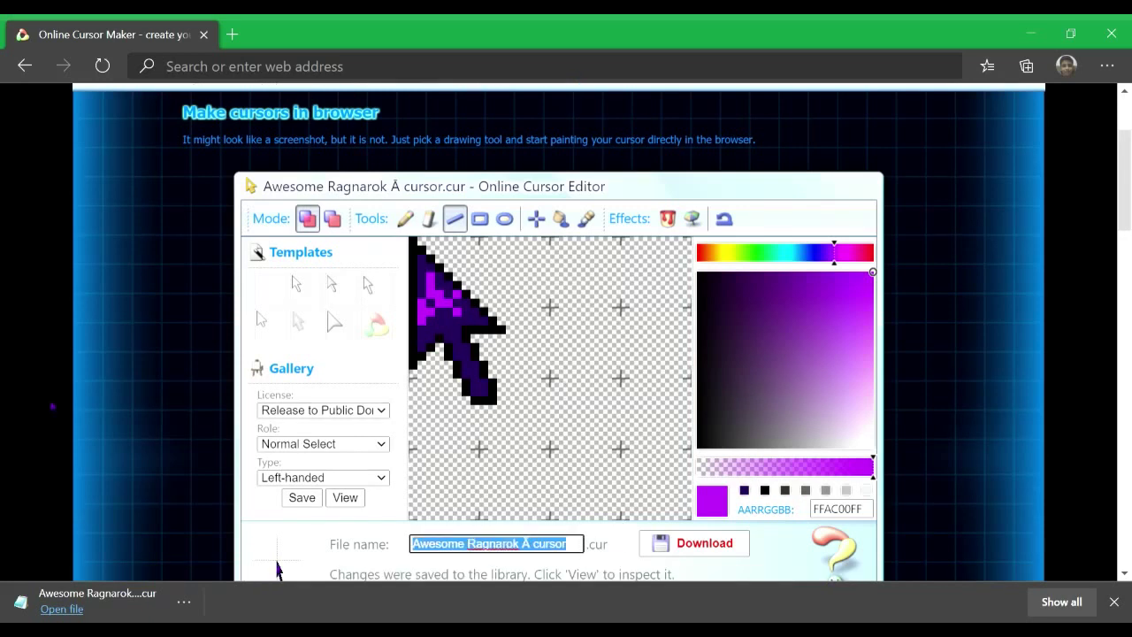
pyautogui.write('or we can ')
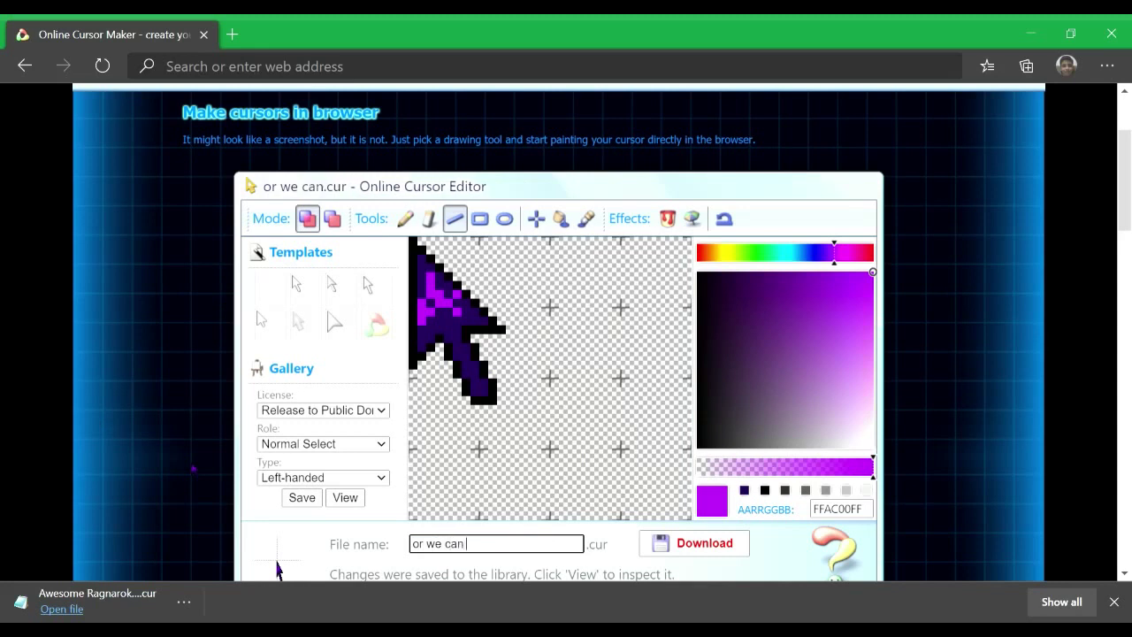
pyautogui.write('change it ')
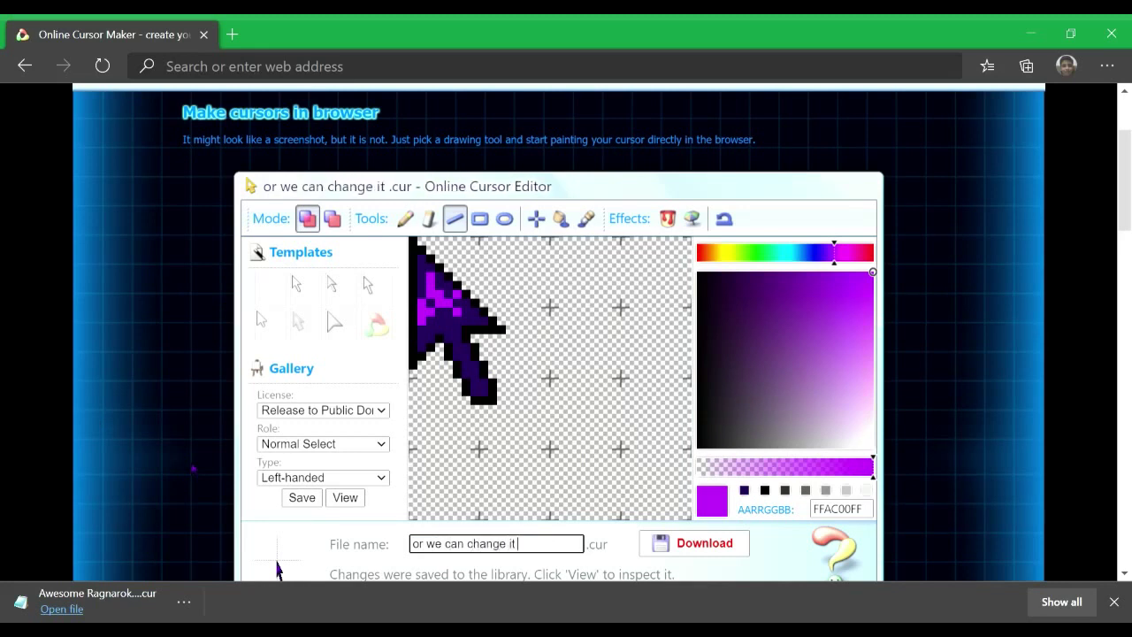
pyautogui.write('into more d')
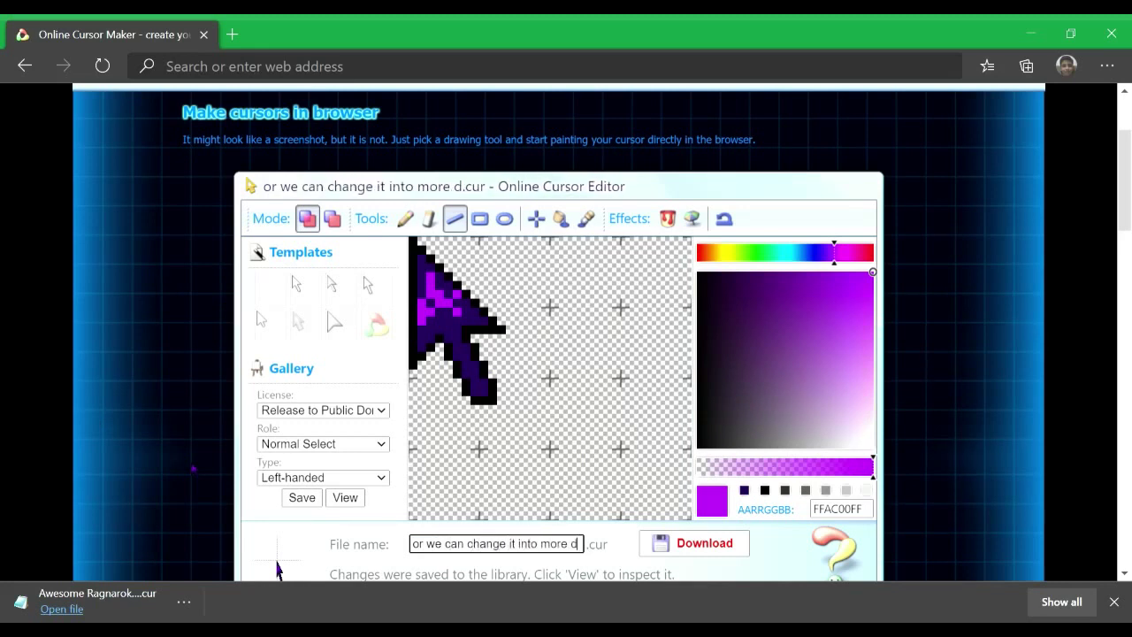
pyautogui.write('esigns !')
pyautogui.click(322, 389)
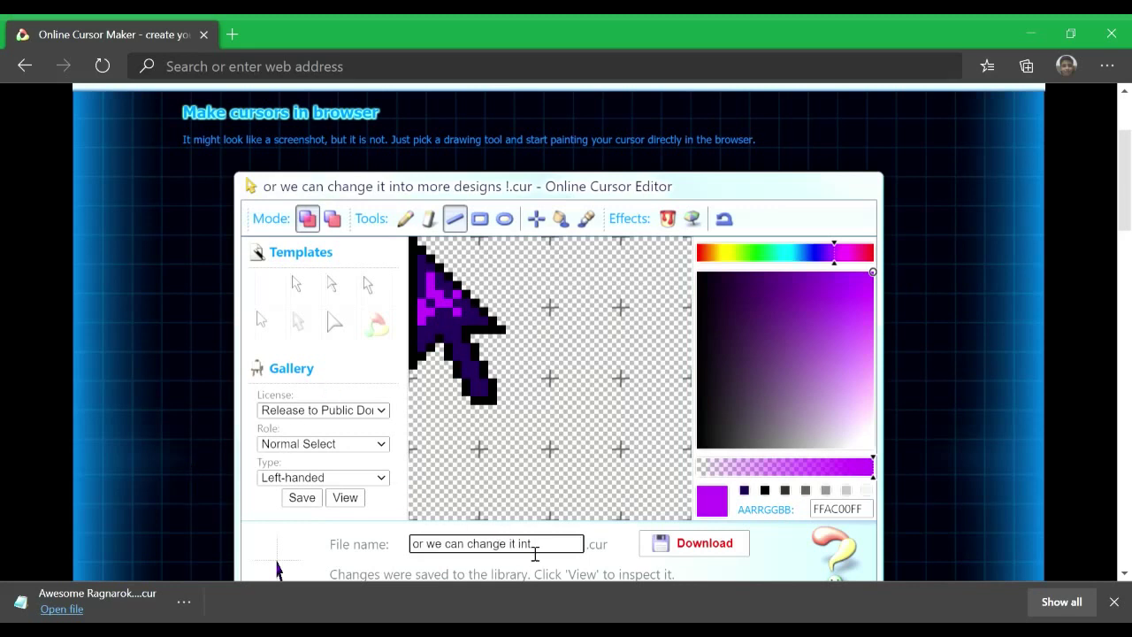
pyautogui.hotkey('ctrl', 'a')
pyautogui.press('BackSpace')
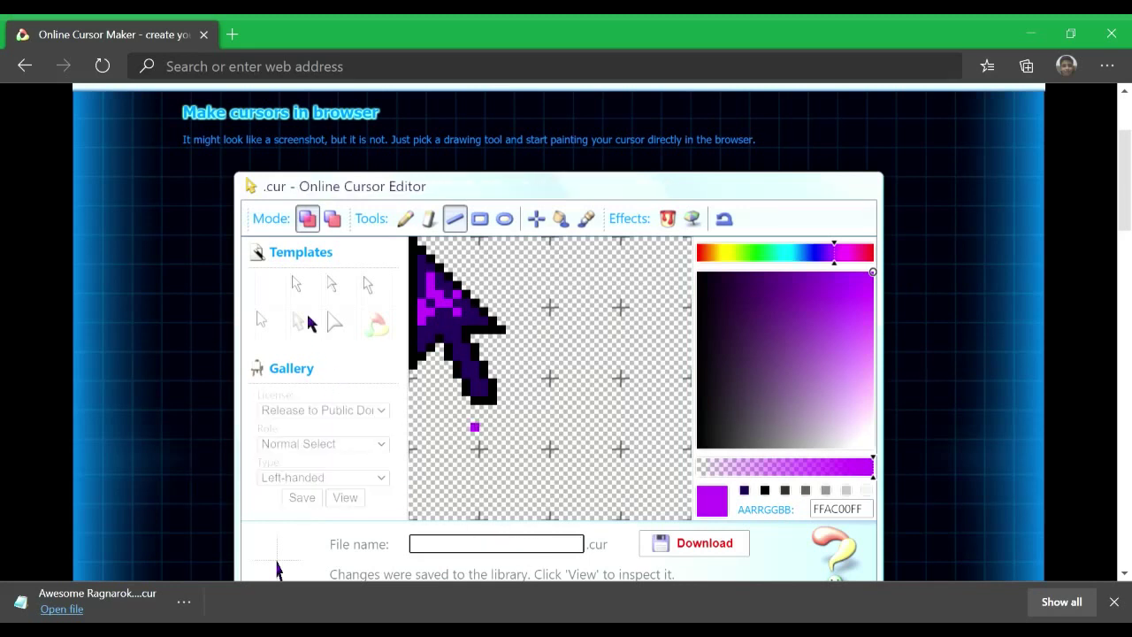
# Replace the canvas drawing with the grey-shaded arrow template that has a black outline and a tail
pyautogui.click(334, 321)
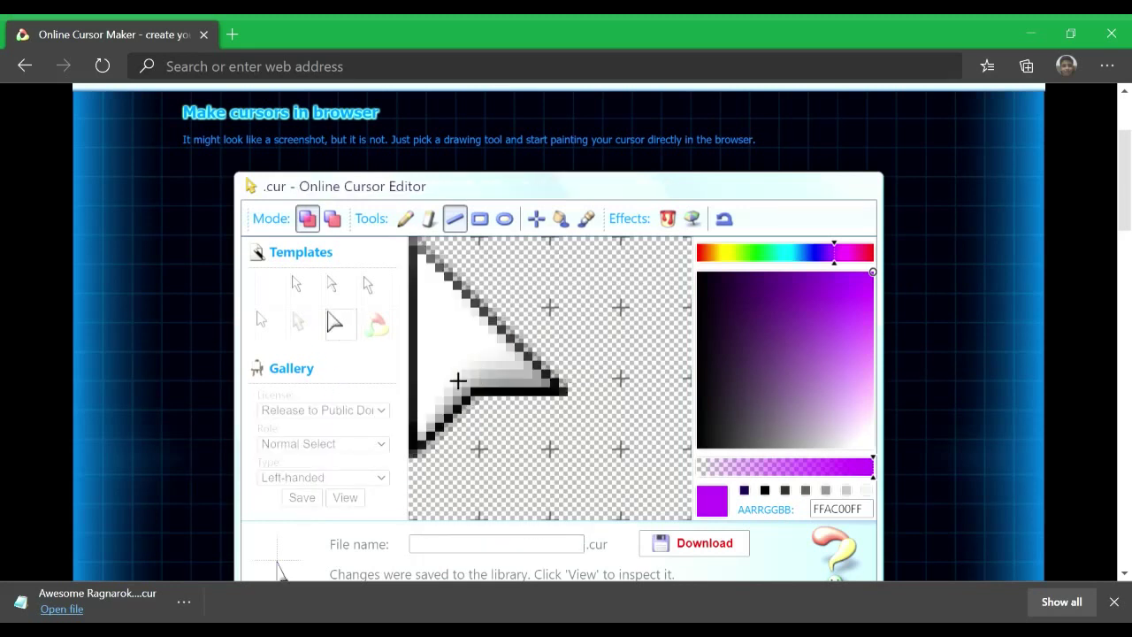
pyautogui.click(332, 285)
pyautogui.click(551, 549)
pyautogui.write('3D !')
pyautogui.press('BackSpace')
pyautogui.press('BackSpace')
pyautogui.press('BackSpace')
pyautogui.press('BackSpace')
# Set the drawing colour to bright red FFFF0000 and paint over the white area inside the arrowhead
pyautogui.scroll(-1, 286, 574)
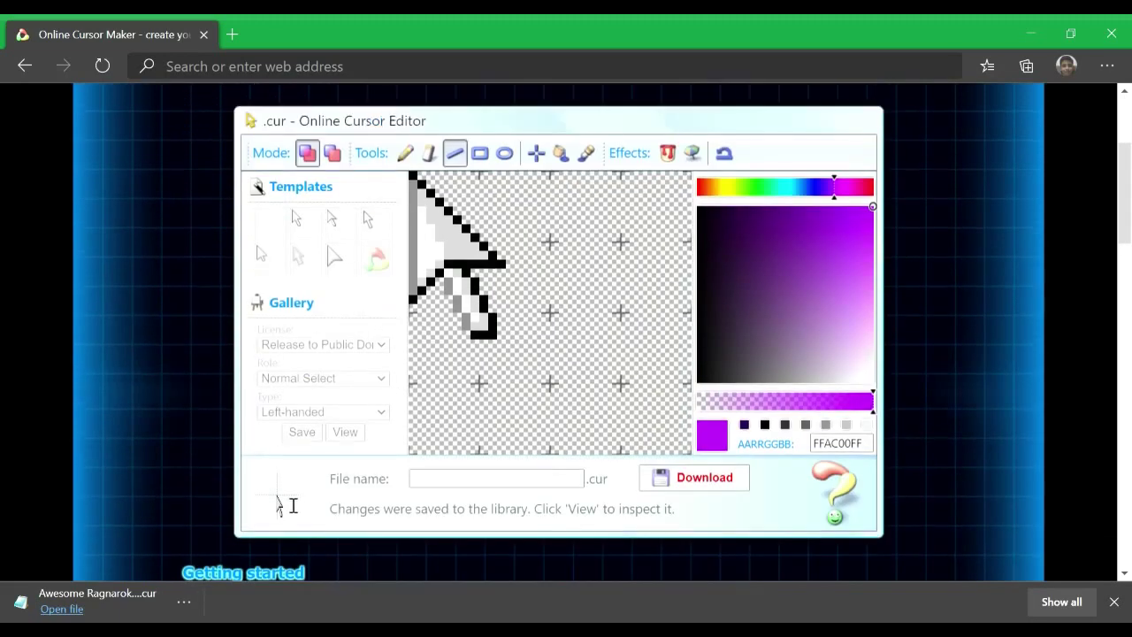
pyautogui.scroll(1, 521, 336)
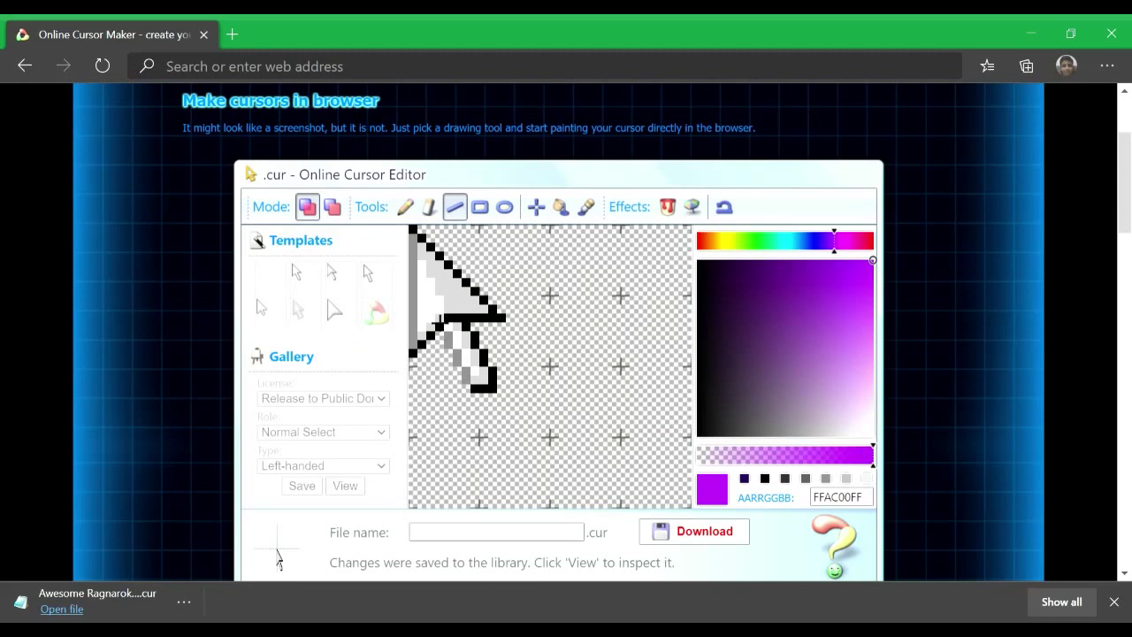
pyautogui.click(799, 243)
pyautogui.click(698, 246)
pyautogui.moveTo(699, 250)
pyautogui.mouseDown()
pyautogui.moveTo(714, 242)
pyautogui.moveTo(696, 251)
pyautogui.mouseUp()
pyautogui.click(822, 336)
pyautogui.moveTo(852, 312); pyautogui.dragTo(872, 260)
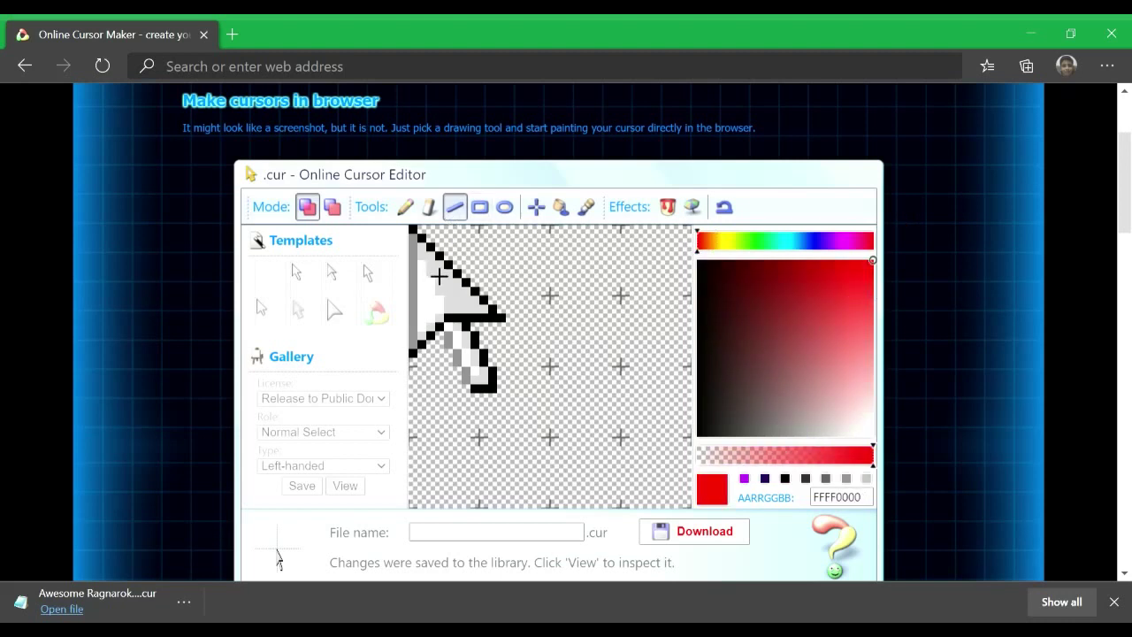
pyautogui.moveTo(423, 263)
pyautogui.mouseDown()
pyautogui.moveTo(434, 358)
pyautogui.moveTo(446, 342)
pyautogui.moveTo(431, 346)
pyautogui.moveTo(435, 334)
pyautogui.moveTo(450, 327)
pyautogui.moveTo(434, 316)
pyautogui.moveTo(431, 330)
pyautogui.moveTo(447, 326)
pyautogui.moveTo(438, 312)
pyautogui.moveTo(437, 340)
pyautogui.mouseUp()
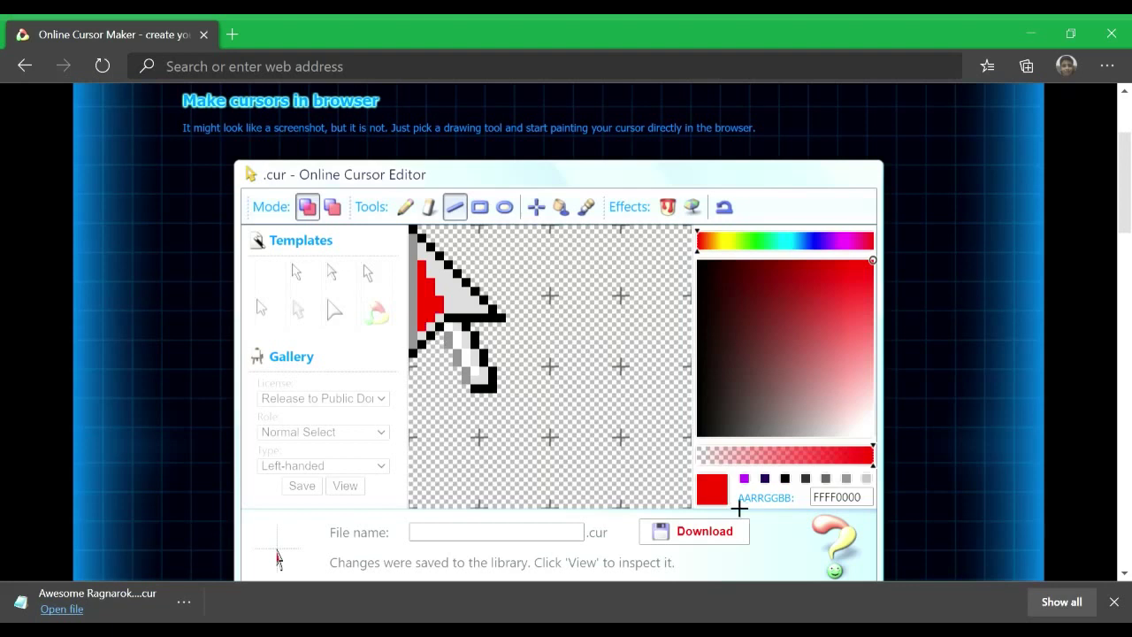
# Set the drawing colour to dark red FF8C1111 and paint the light grey shading of the arrowhead and tail
pyautogui.click(793, 283)
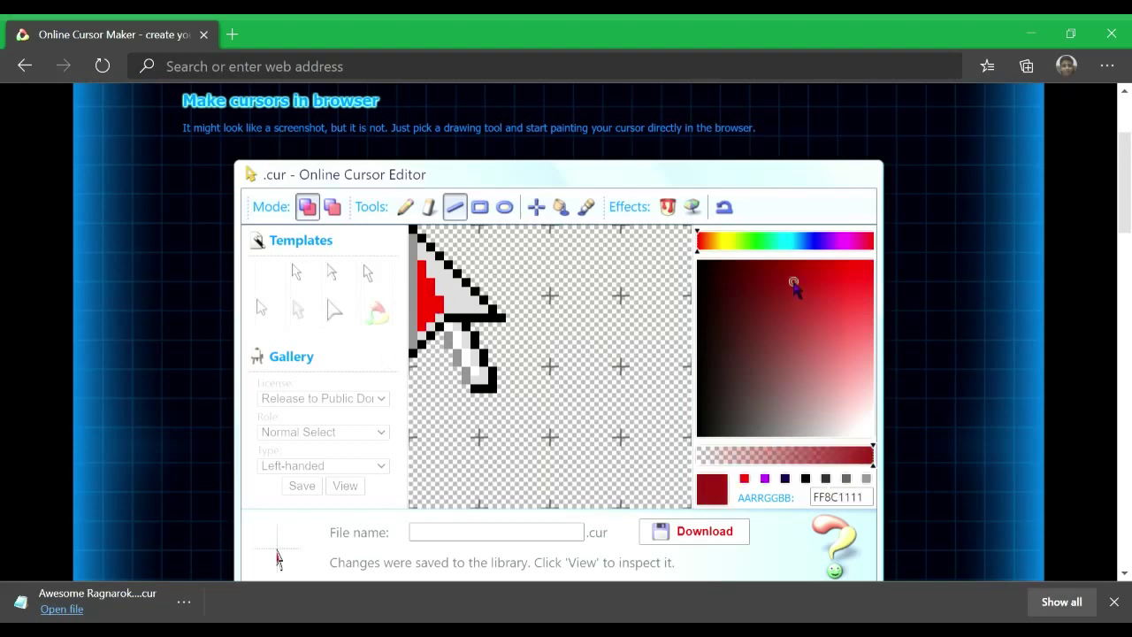
pyautogui.moveTo(437, 264)
pyautogui.mouseDown()
pyautogui.moveTo(443, 329)
pyautogui.moveTo(460, 300)
pyautogui.moveTo(451, 305)
pyautogui.moveTo(463, 310)
pyautogui.moveTo(453, 303)
pyautogui.moveTo(455, 314)
pyautogui.moveTo(451, 279)
pyautogui.moveTo(517, 333)
pyautogui.moveTo(482, 313)
pyautogui.moveTo(485, 323)
pyautogui.mouseUp()
pyautogui.moveTo(447, 292); pyautogui.dragTo(479, 327)
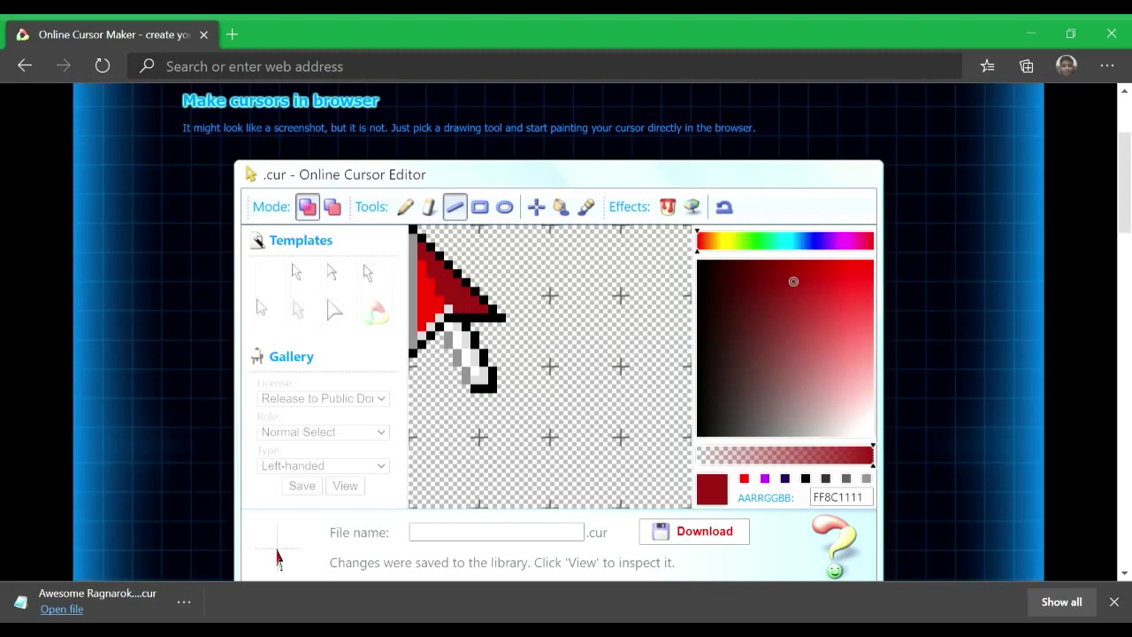
pyautogui.moveTo(448, 326)
pyautogui.mouseDown()
pyautogui.moveTo(434, 349)
pyautogui.moveTo(493, 385)
pyautogui.moveTo(497, 403)
pyautogui.moveTo(488, 395)
pyautogui.mouseUp()
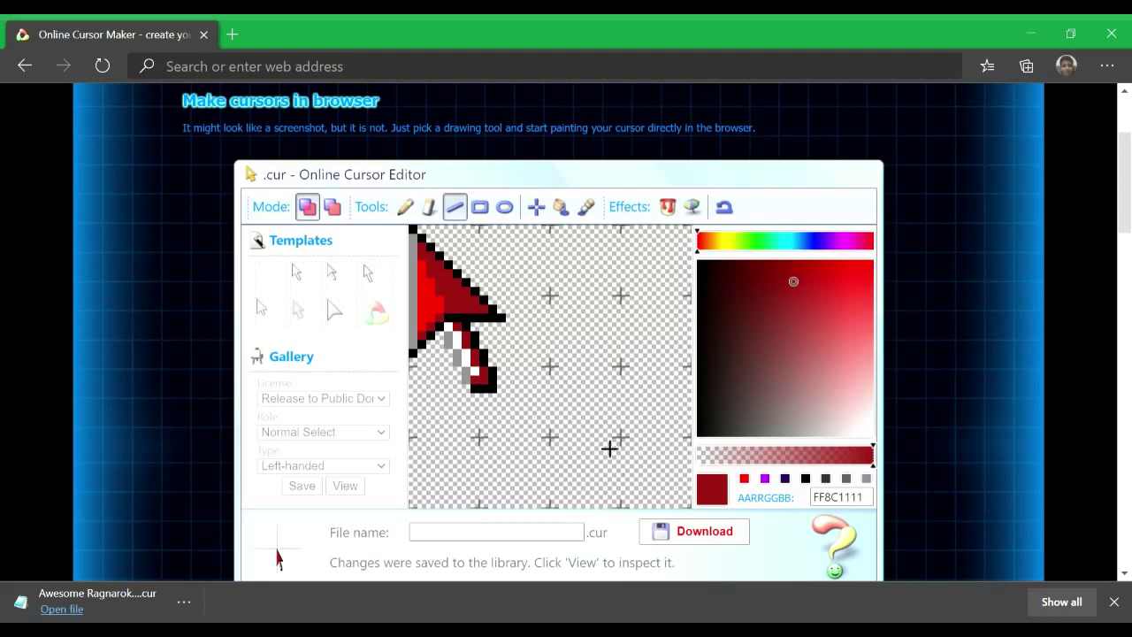
# Set the drawing colour back to bright red FFFF0000 and paint the white strip inside the tail
pyautogui.moveTo(849, 282); pyautogui.dragTo(923, 252)
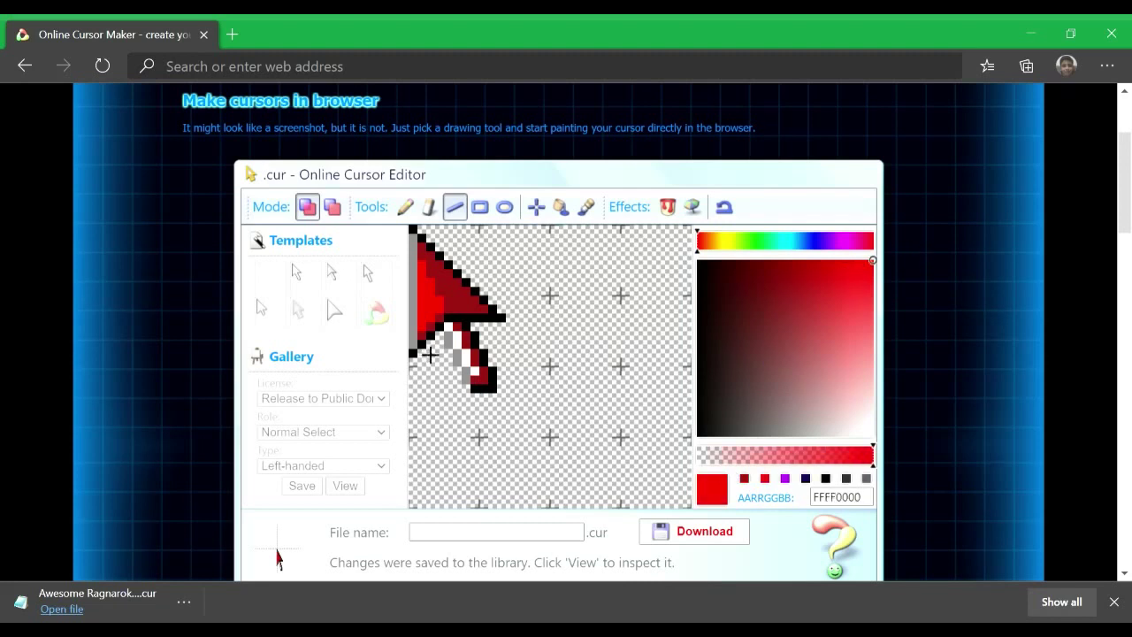
pyautogui.moveTo(458, 338)
pyautogui.mouseDown()
pyautogui.moveTo(470, 382)
pyautogui.moveTo(469, 364)
pyautogui.mouseUp()
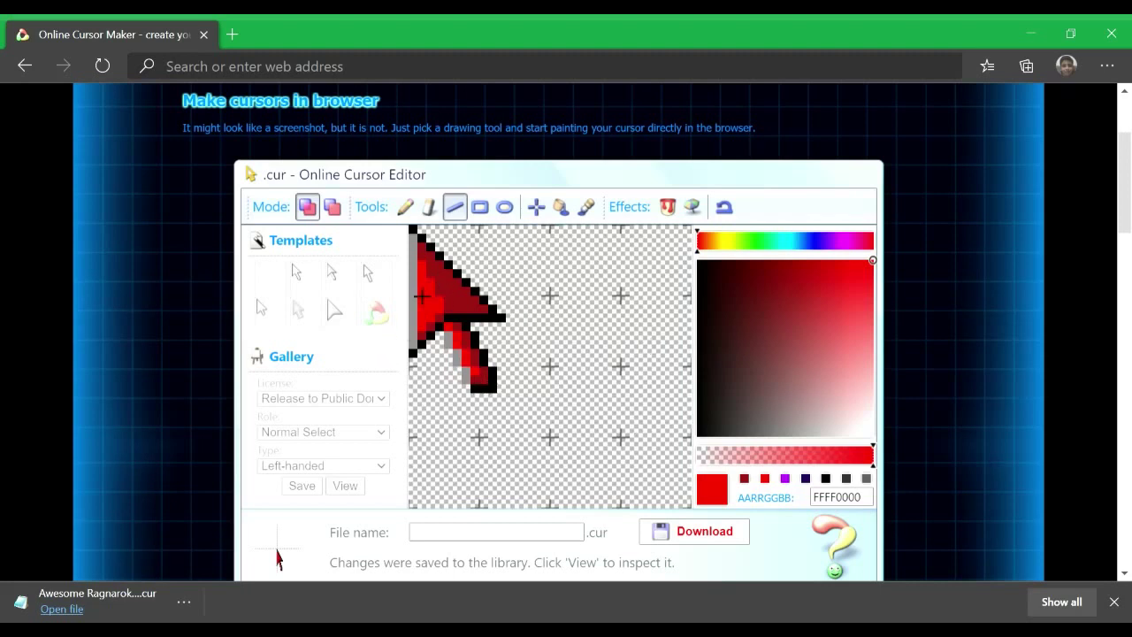
# Set the drawing colour to FFA90E0E and paint the grey edge of the arrowhead, and cover the tail's grey edge in red
pyautogui.moveTo(778, 320)
pyautogui.mouseDown()
pyautogui.moveTo(765, 260)
pyautogui.moveTo(815, 277)
pyautogui.mouseUp()
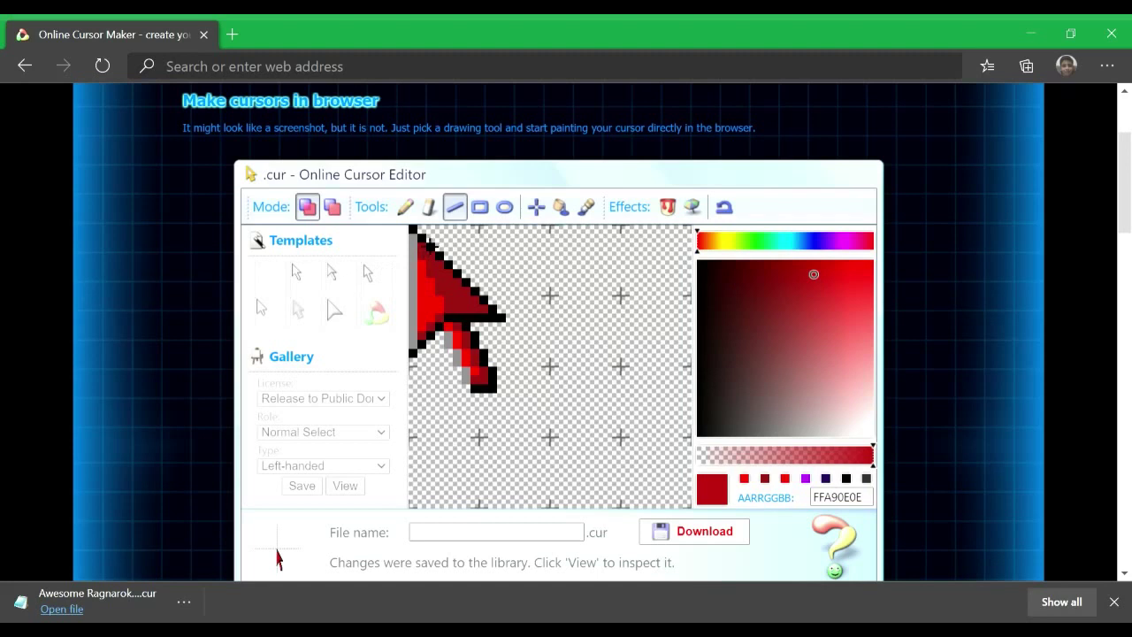
pyautogui.moveTo(413, 238); pyautogui.dragTo(423, 355)
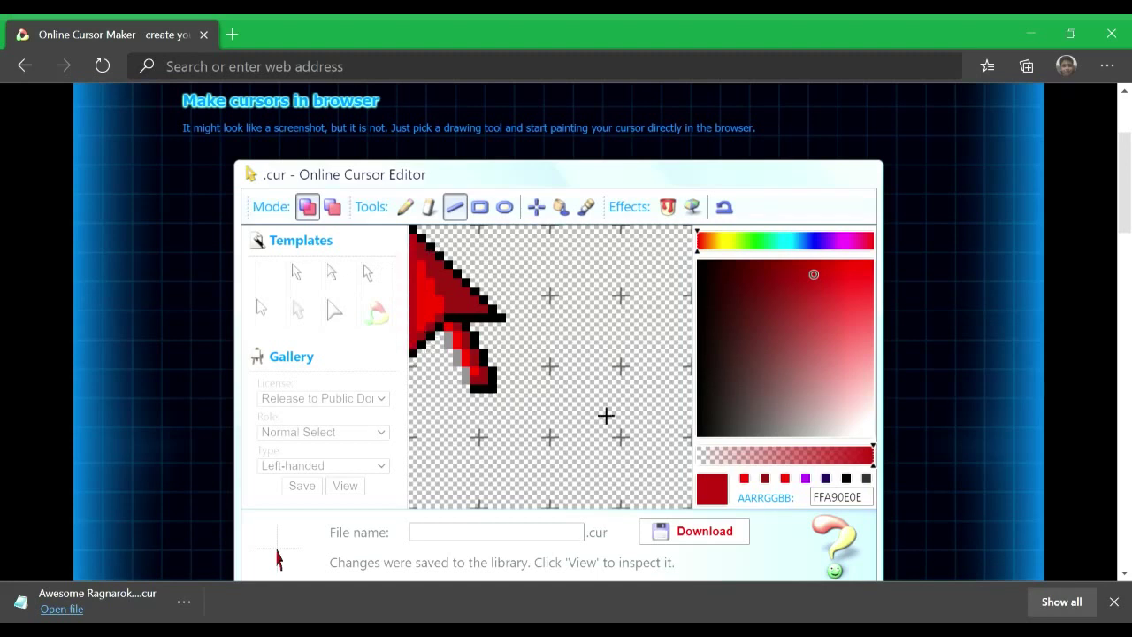
pyautogui.moveTo(461, 348); pyautogui.dragTo(466, 377)
# Enter "let's try it !" as the red cursor's file name
pyautogui.click(501, 546)
pyautogui.write("let's try it")
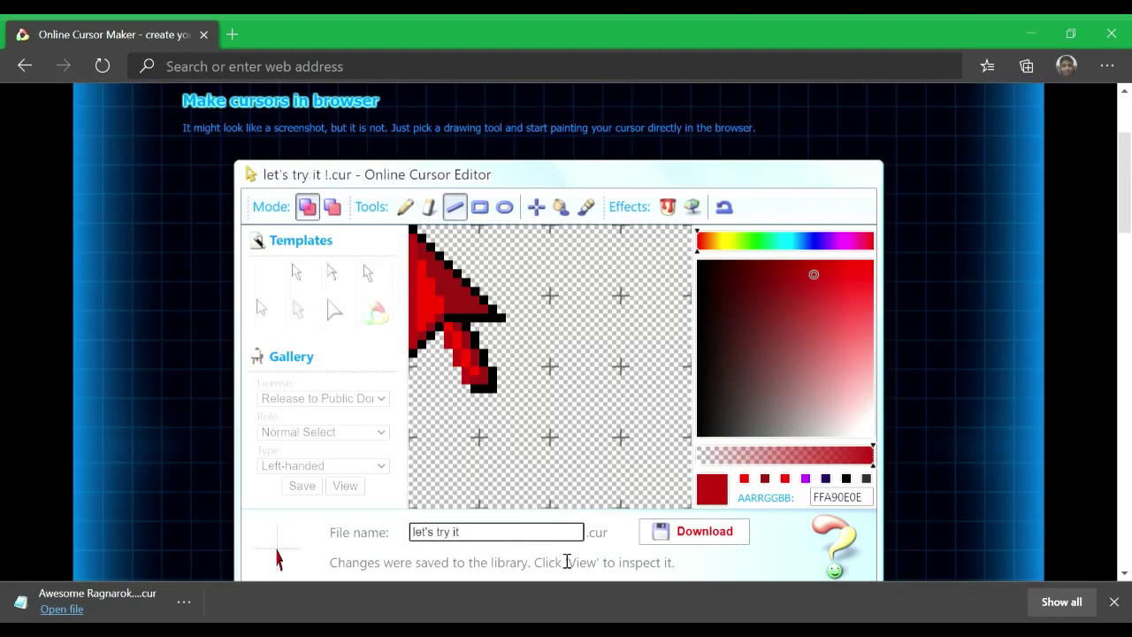
# Clear the red cursor's file name and download the cursor as an unnamed .cur file
pyautogui.press('BackSpace')
pyautogui.press('BackSpace')
pyautogui.press('BackSpace')
pyautogui.press('BackSpace')
pyautogui.press('BackSpace')
pyautogui.press('BackSpace')
pyautogui.press('BackSpace')
pyautogui.press('BackSpace')
pyautogui.press('BackSpace')
pyautogui.press('BackSpace')
pyautogui.press('BackSpace')
pyautogui.press('BackSpace')
pyautogui.press('BackSpace')
pyautogui.click(708, 540)
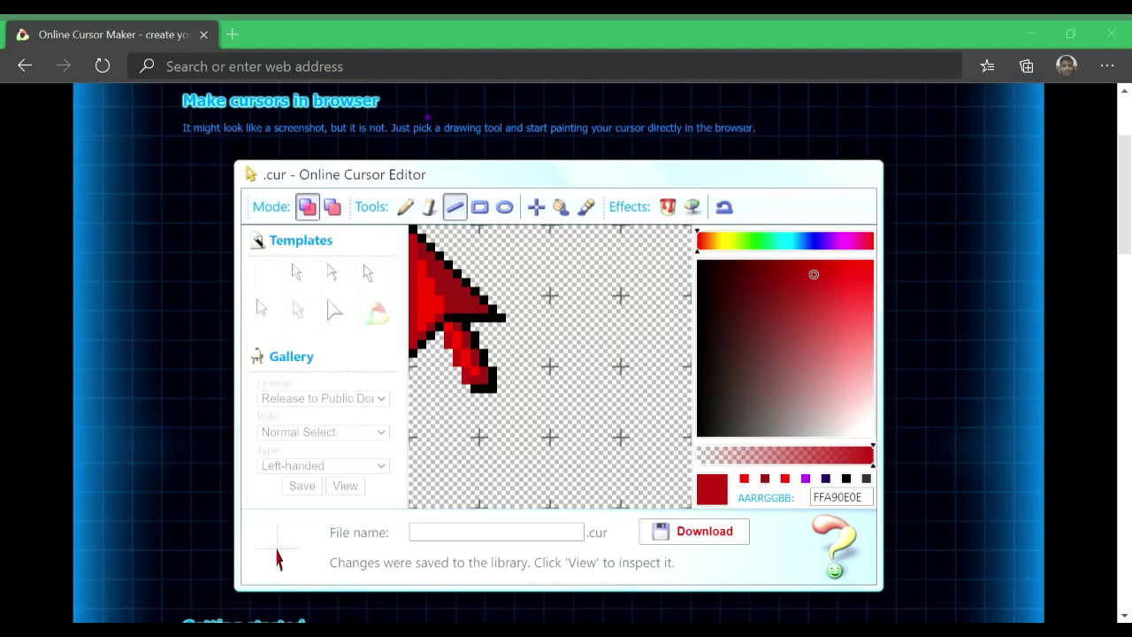
pyautogui.click(646, 534)
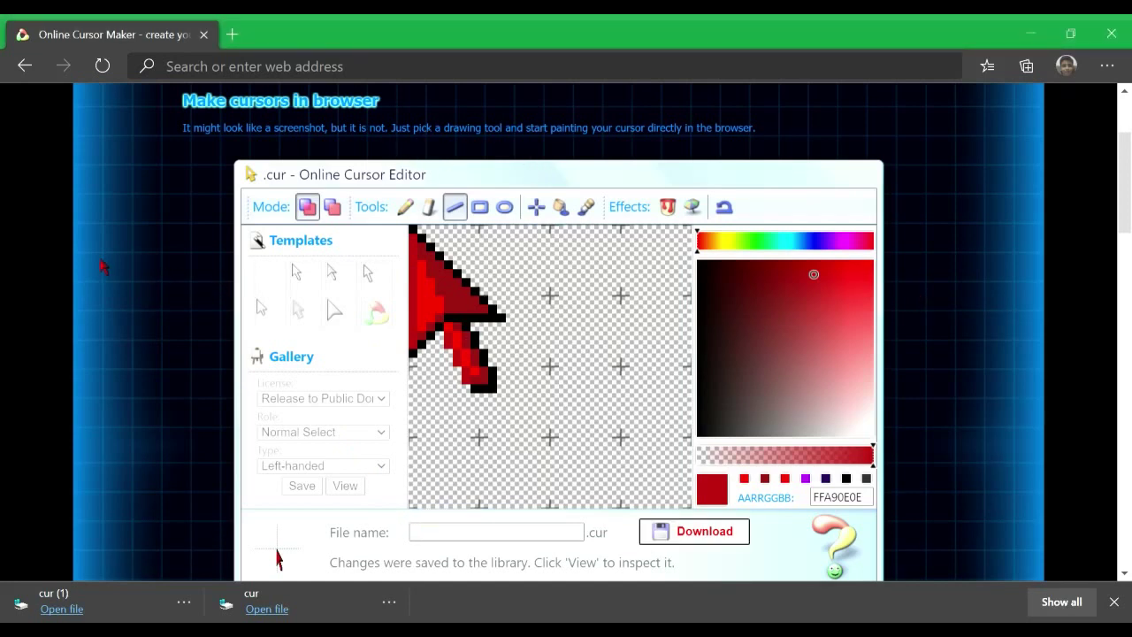
# Enter "this is how we do it ! and this is not it ! we can even download other's creations !!!" as the file name
pyautogui.click(452, 537)
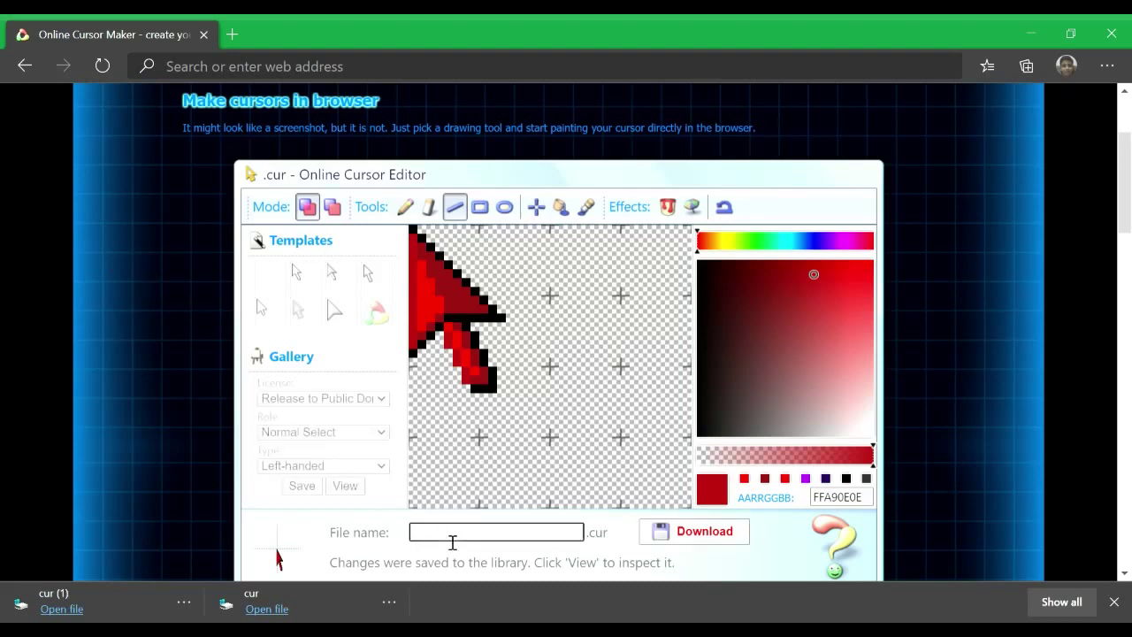
pyautogui.write('this is how ')
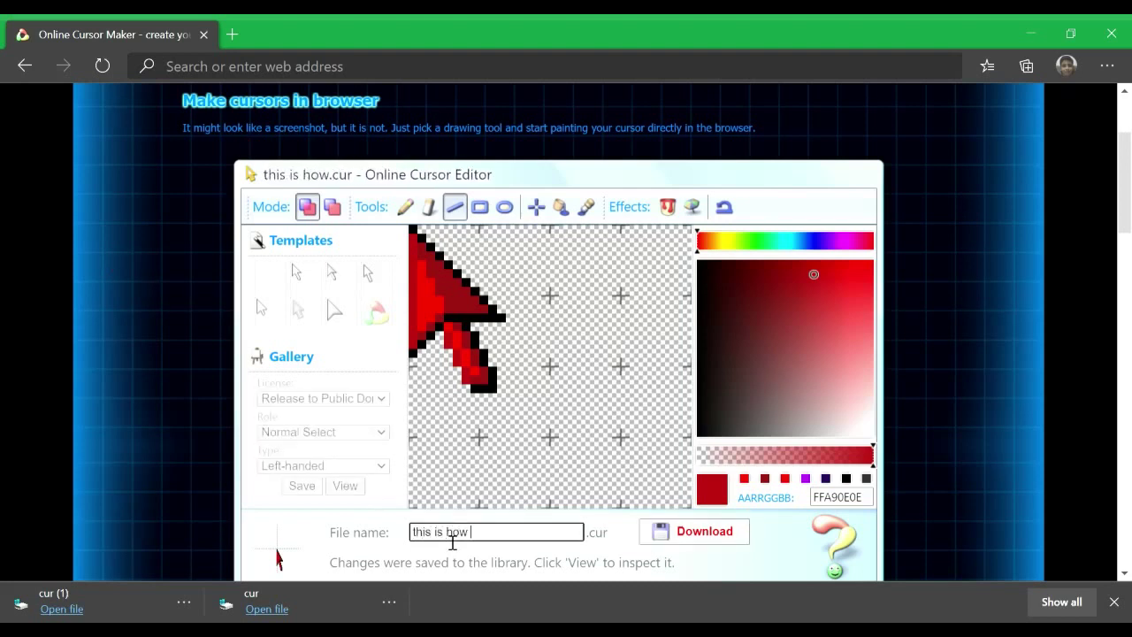
pyautogui.write('we do')
pyautogui.write('and thi')
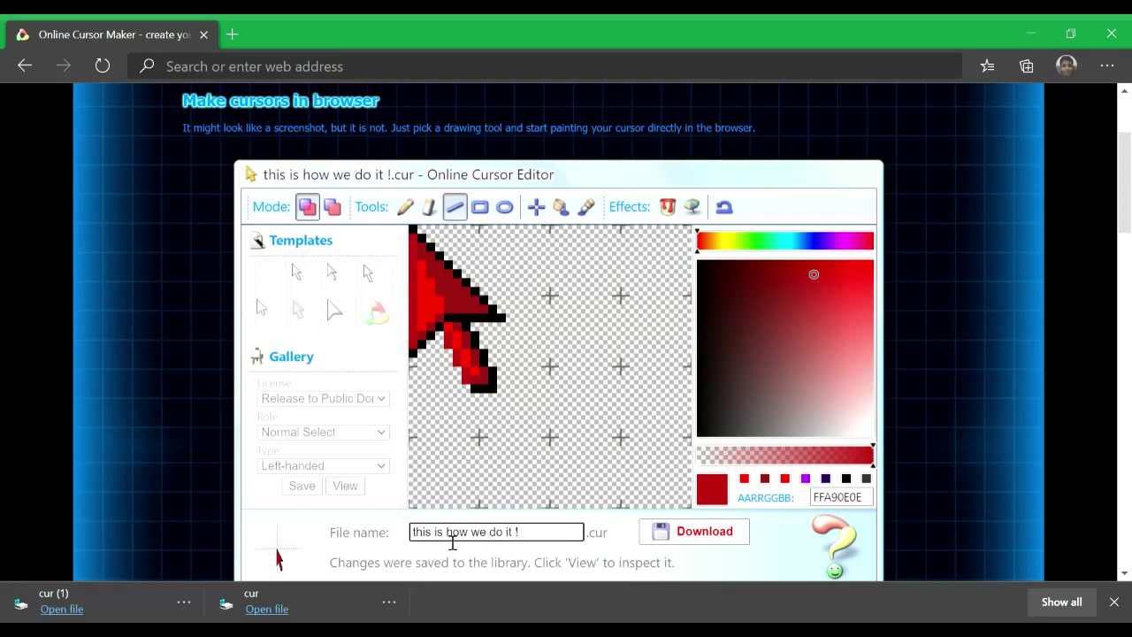
pyautogui.write('s is ')
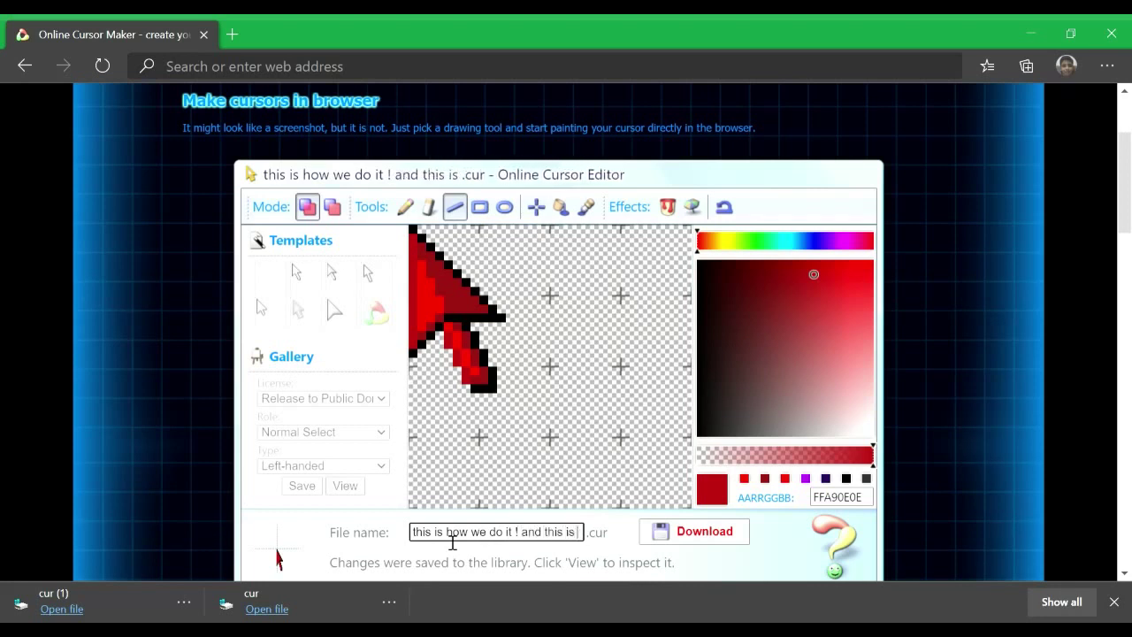
pyautogui.write('not it ! we can even d')
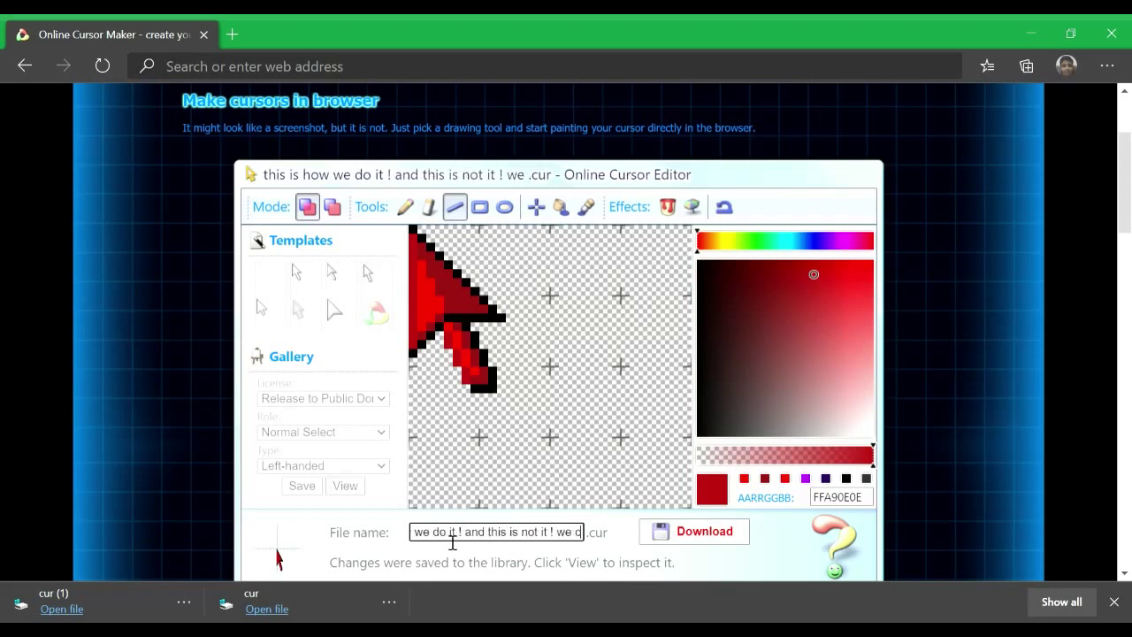
pyautogui.write('own')
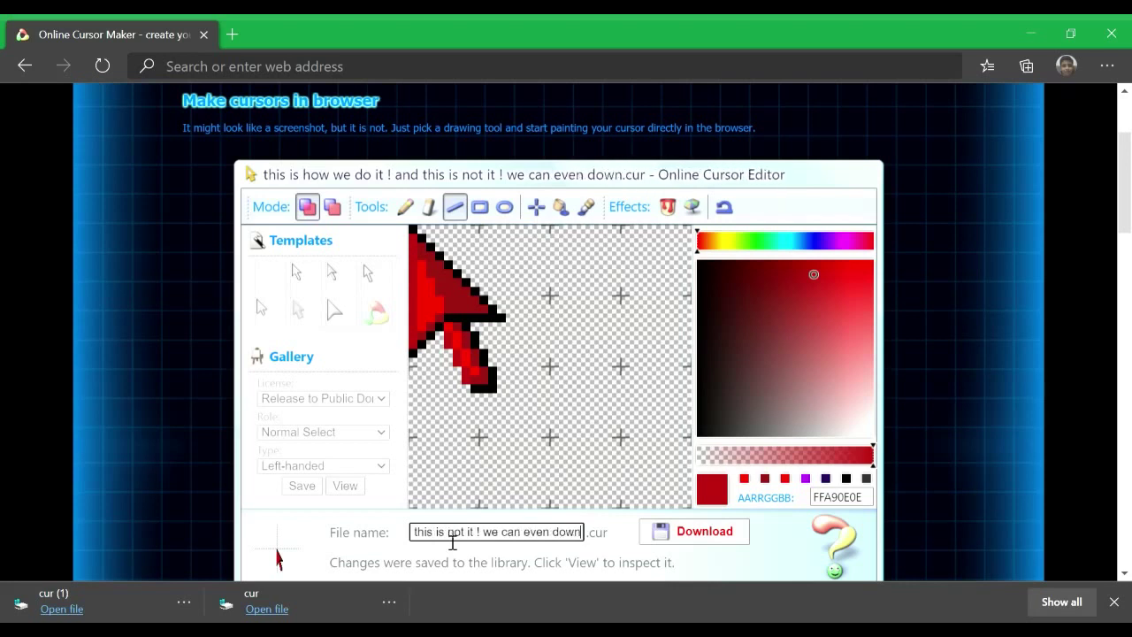
pyautogui.write("load other's crea")
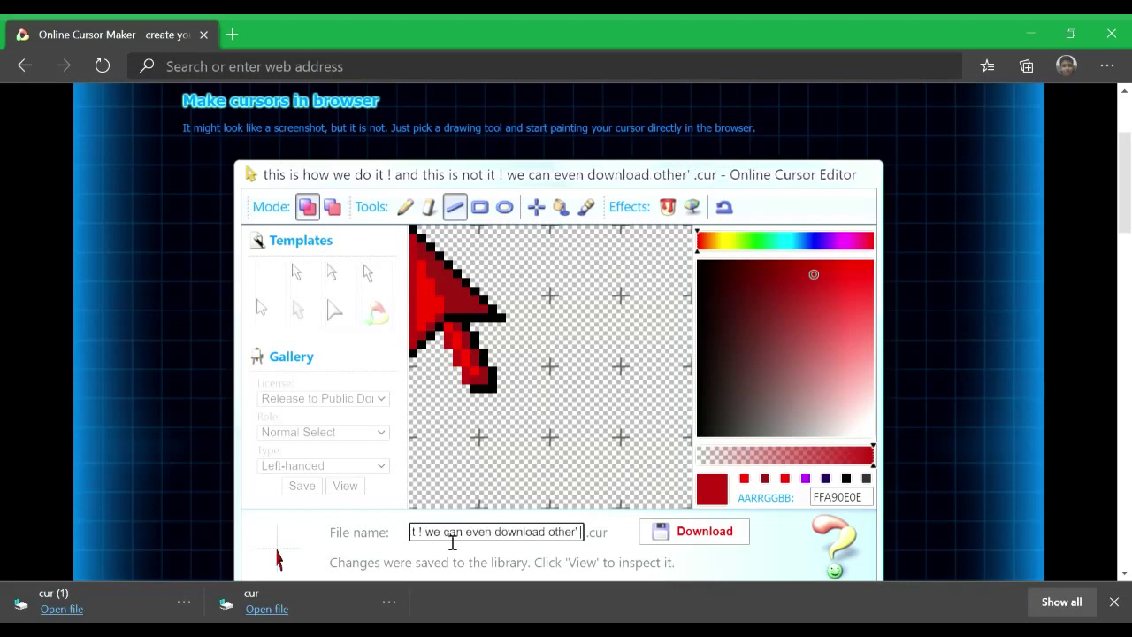
pyautogui.write('tions !!!')
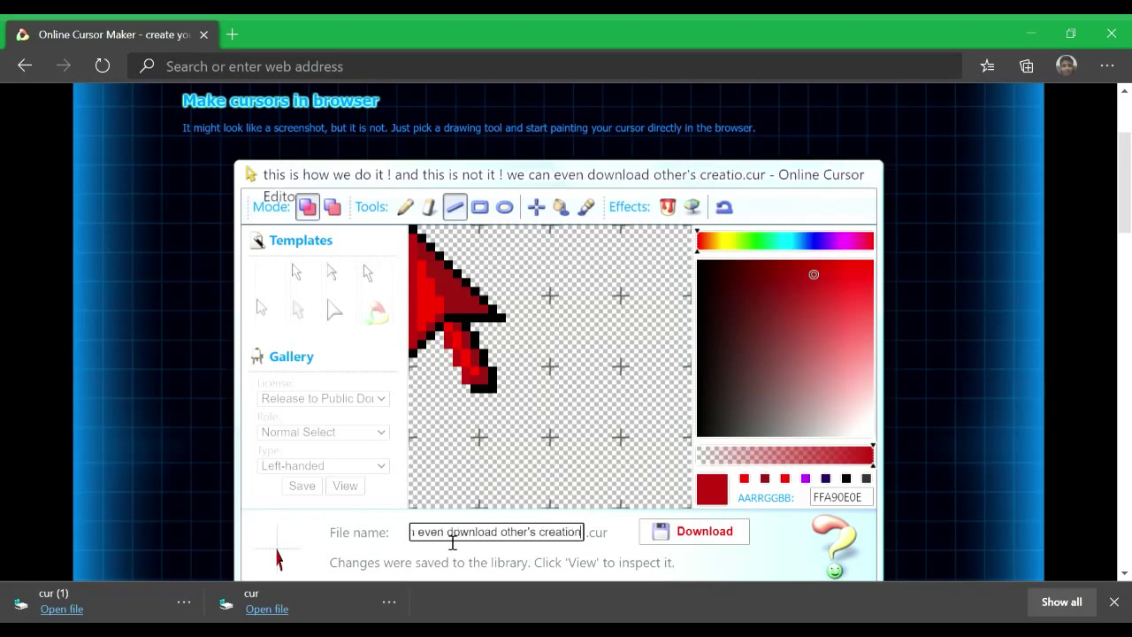
# Erase the whole note from the cursor's file name
pyautogui.press('BackSpace')
pyautogui.press('BackSpace')
pyautogui.press('BackSpace')
pyautogui.press('BackSpace')
pyautogui.press('BackSpace')
pyautogui.press('BackSpace')
pyautogui.press('BackSpace')
pyautogui.press('BackSpace')
pyautogui.press('BackSpace')
pyautogui.press('BackSpace')
pyautogui.press('BackSpace')
pyautogui.press('BackSpace')
pyautogui.press('BackSpace')
pyautogui.press('BackSpace')
pyautogui.press('BackSpace')
pyautogui.press('BackSpace')
pyautogui.press('BackSpace')
pyautogui.press('BackSpace')
pyautogui.press('BackSpace')
pyautogui.press('BackSpace')
# Open the site's gallery, dismiss the downloads bar and look through the latest additions and the most popular icon and cursor sets
pyautogui.scroll(3, 174, 441)
pyautogui.scroll(-1, 174, 440)
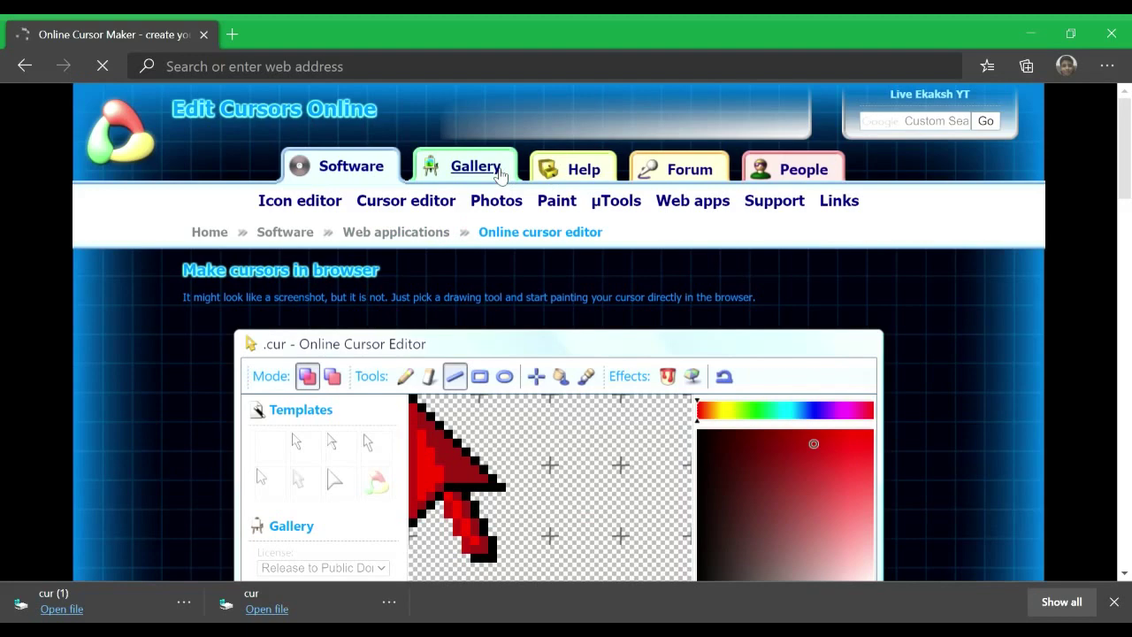
pyautogui.scroll(-2, 424, 445)
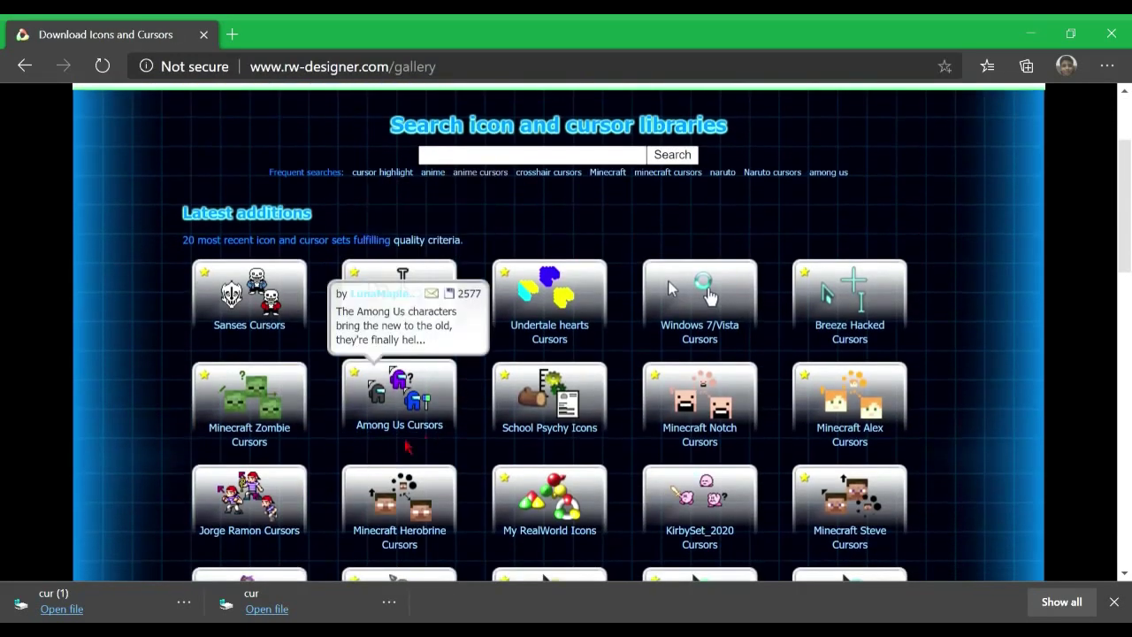
pyautogui.scroll(-1, 400, 426)
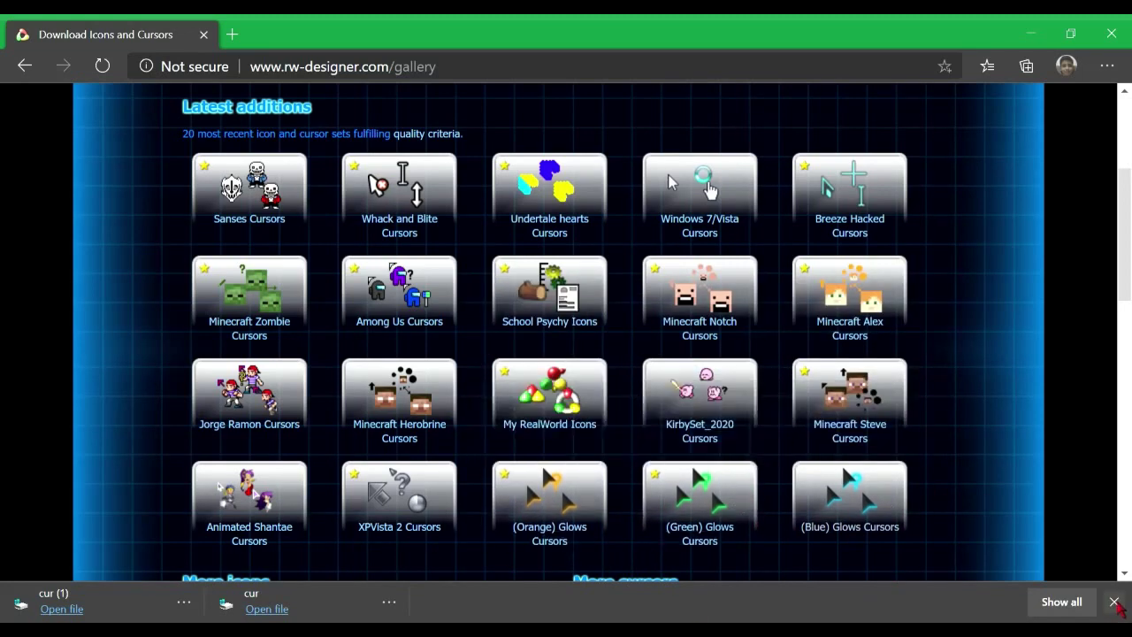
pyautogui.click(1114, 602)
pyautogui.scroll(-3, 475, 380)
pyautogui.scroll(1, 474, 381)
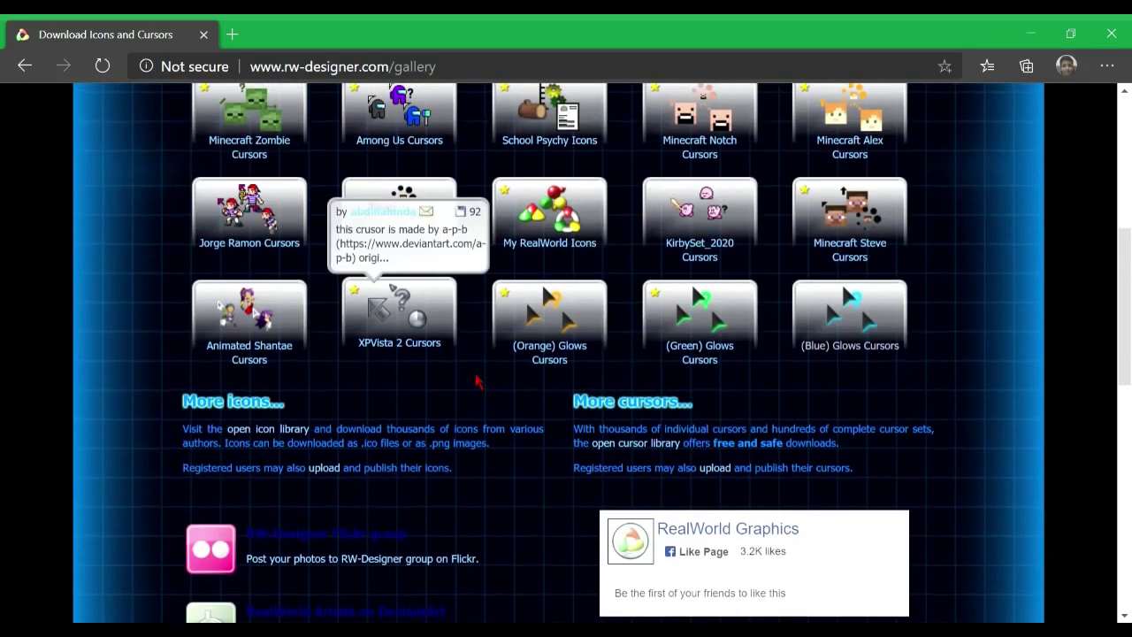
pyautogui.scroll(-6, 475, 380)
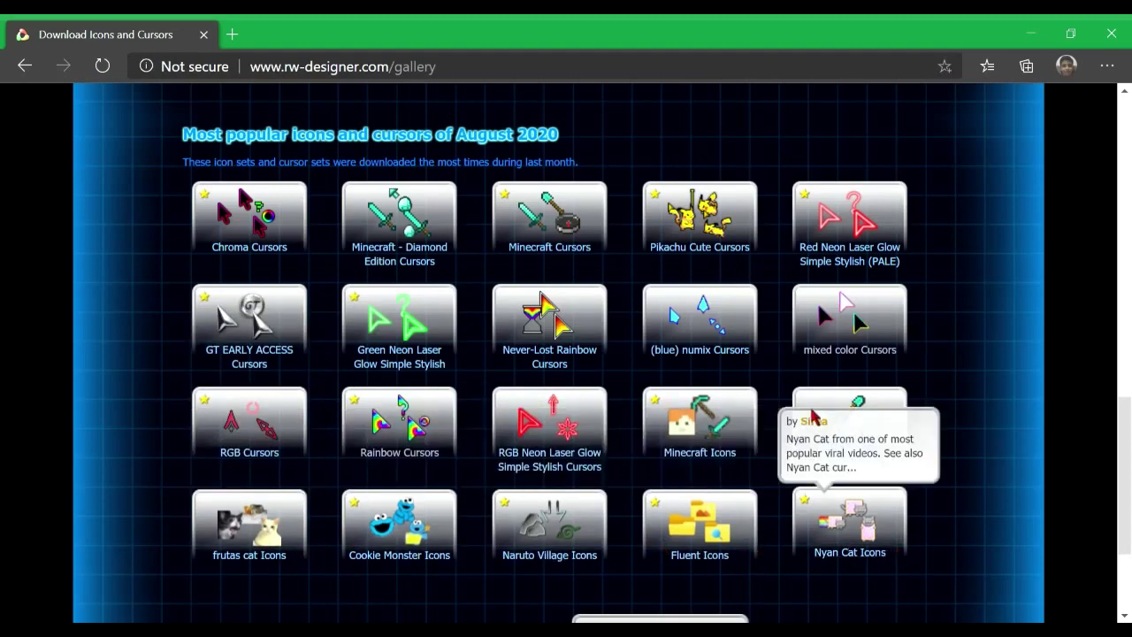
# Write "so that's it for today.Hope you enjoyed.If you did,smash that like button ! see you in the next video.GOODBYE !!" in the address bar
pyautogui.click(478, 75)
pyautogui.write("so that's it for today.Hope you enjoyed.I")
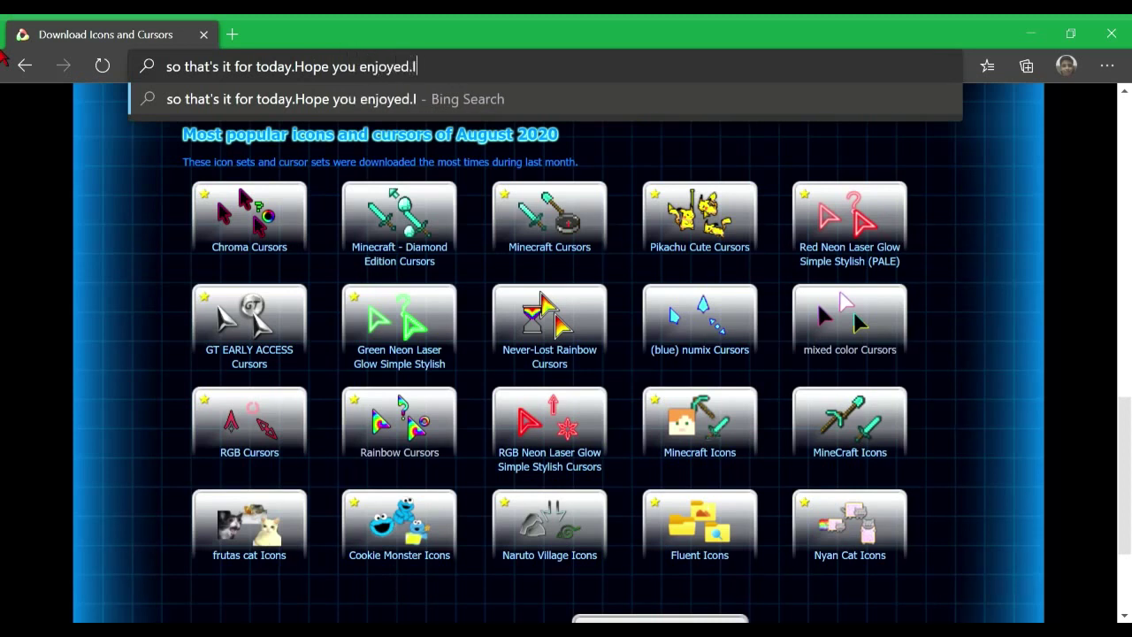
pyautogui.write('f you did,s')
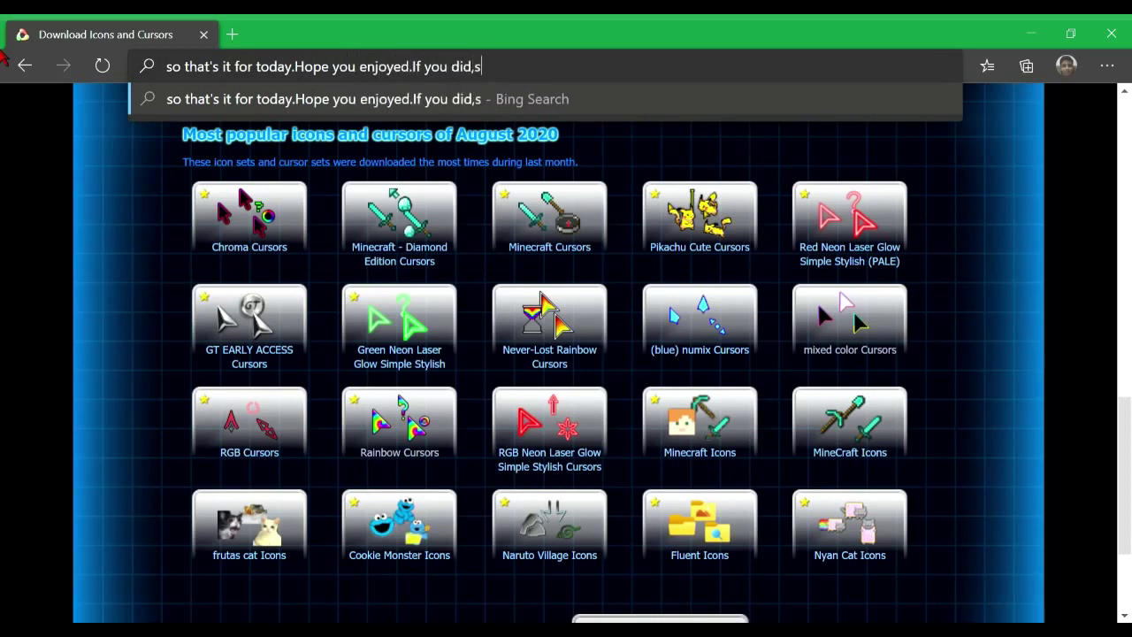
pyautogui.write('mash that like button ! see you in the n')
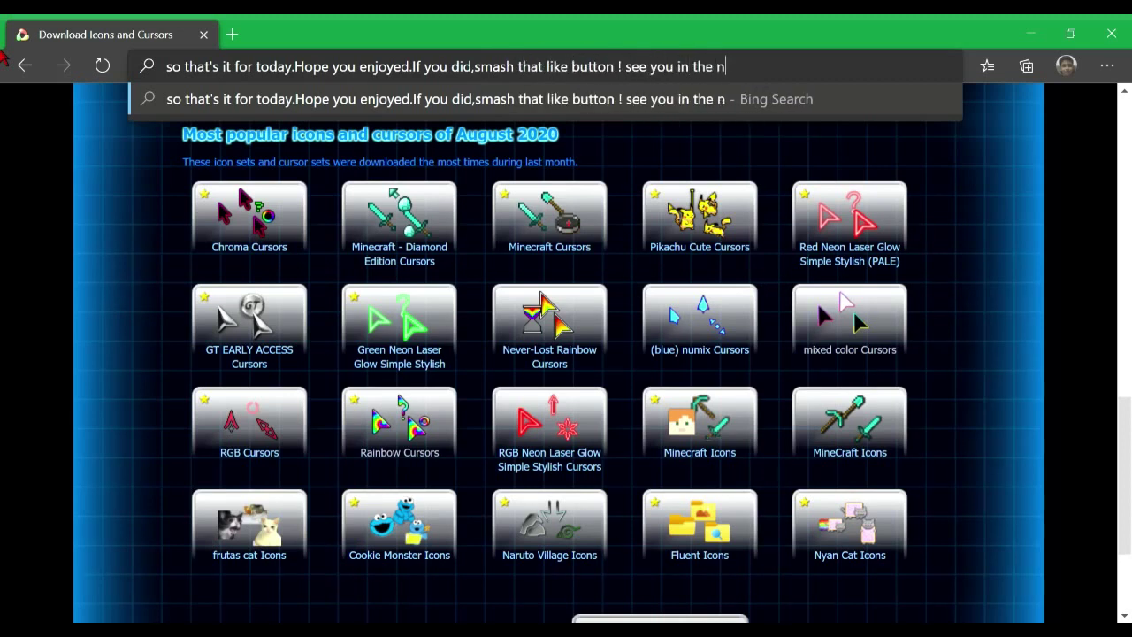
pyautogui.write('ext video')
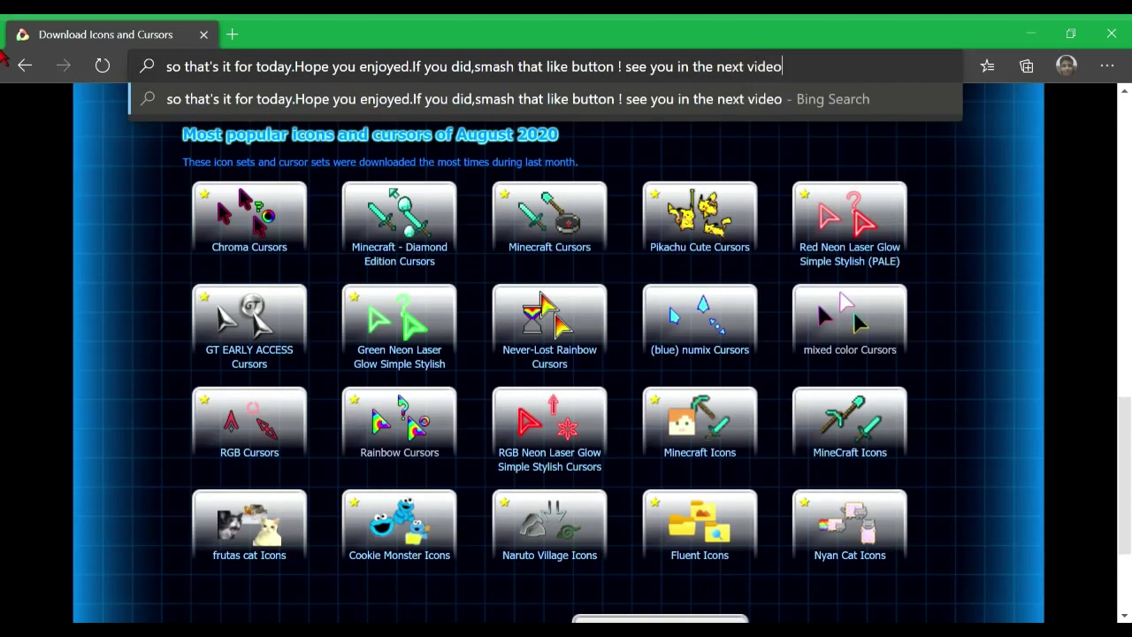
pyautogui.write('.GOODBYE ')
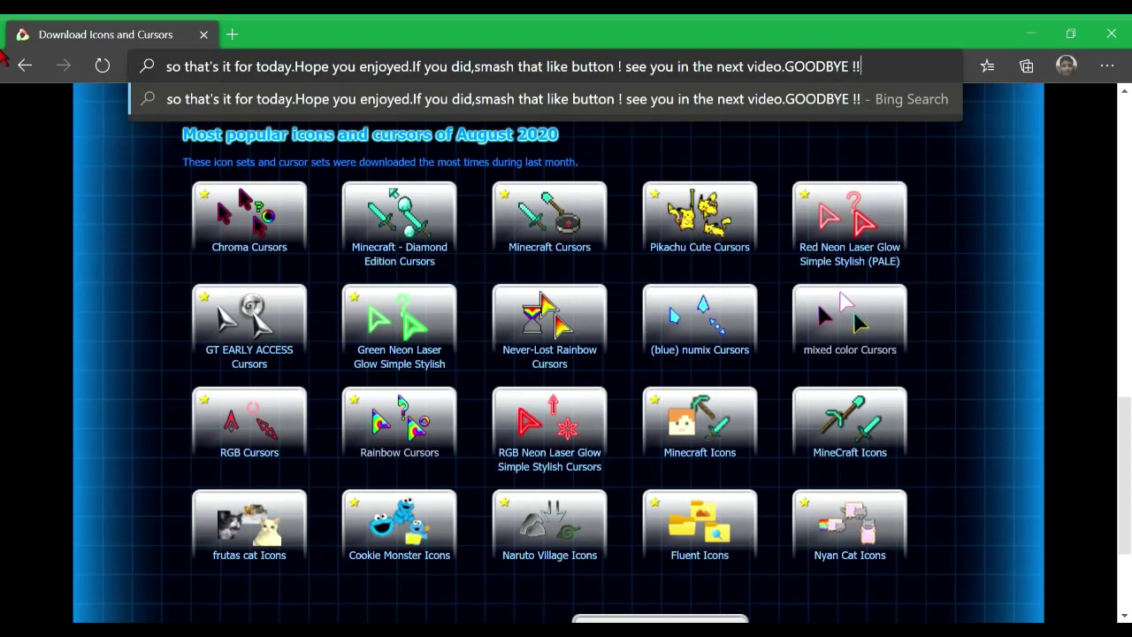
pyautogui.write('!!')
# Erase the closing note from the address bar
pyautogui.press('BackSpace')
pyautogui.press('BackSpace')
pyautogui.press('BackSpace')
pyautogui.press('BackSpace')
pyautogui.press('BackSpace')
pyautogui.press('BackSpace')
pyautogui.press('BackSpace')
pyautogui.press('BackSpace')
pyautogui.press('BackSpace')
pyautogui.press('BackSpace')
pyautogui.press('BackSpace')
pyautogui.press('BackSpace')
pyautogui.press('BackSpace')
pyautogui.press('BackSpace')
pyautogui.press('BackSpace')
pyautogui.press('BackSpace')
pyautogui.press('BackSpace')
pyautogui.press('BackSpace')
pyautogui.press('BackSpace')
pyautogui.press('BackSpace')
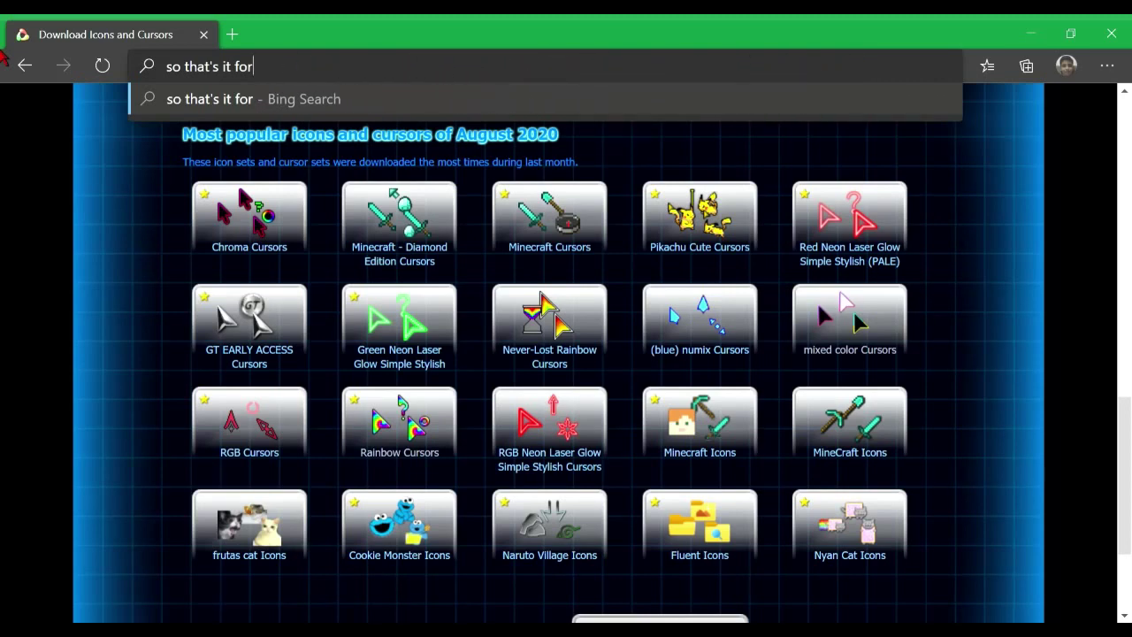
pyautogui.press('BackSpace')
pyautogui.press('BackSpace')
pyautogui.press('BackSpace')
pyautogui.press('BackSpace')
pyautogui.press('BackSpace')
pyautogui.press('BackSpace')
pyautogui.press('BackSpace')
pyautogui.press('BackSpace')
pyautogui.press('BackSpace')
pyautogui.press('BackSpace')
pyautogui.press('BackSpace')
pyautogui.press('BackSpace')
pyautogui.press('BackSpace')
pyautogui.press('BackSpace')
pyautogui.press('BackSpace')
pyautogui.press('BackSpace')
pyautogui.press('BackSpace')
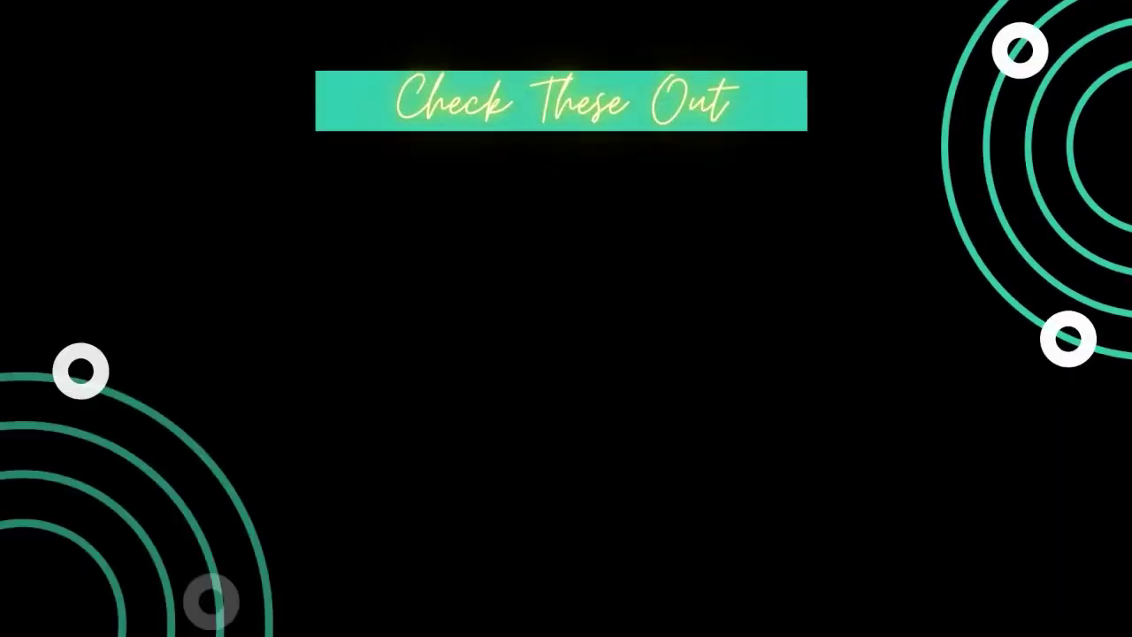